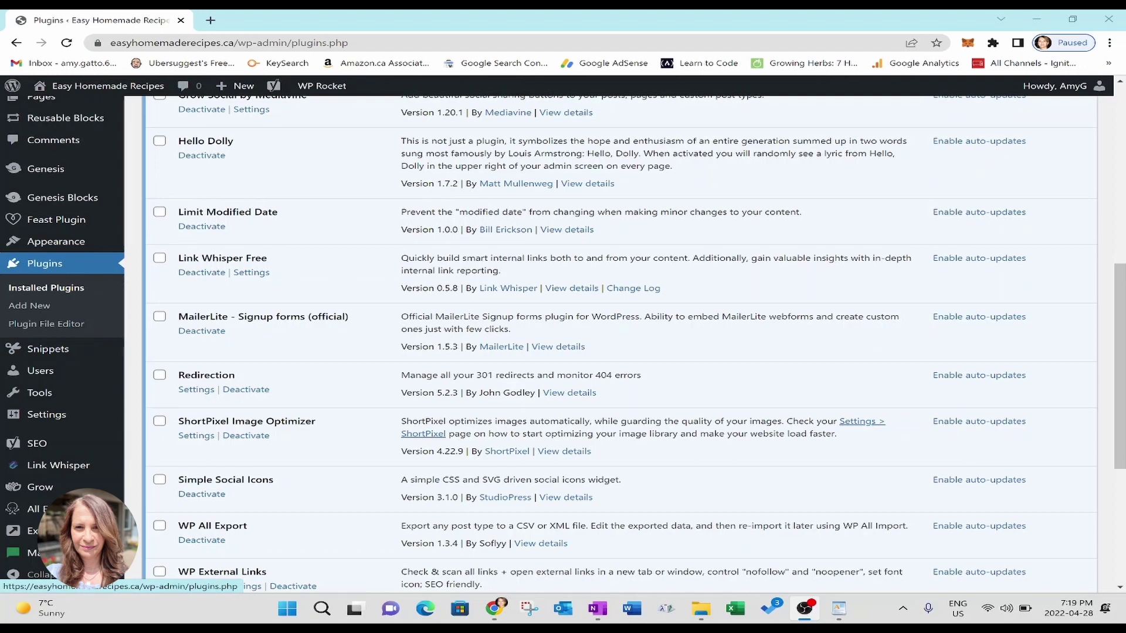
- Scroll back to the top of the Installed Plugins list once Better Search Replace is deleted
{"action": "scroll", "coordinate": [273, 269], "scroll_direction": "up", "scroll_amount": 8}
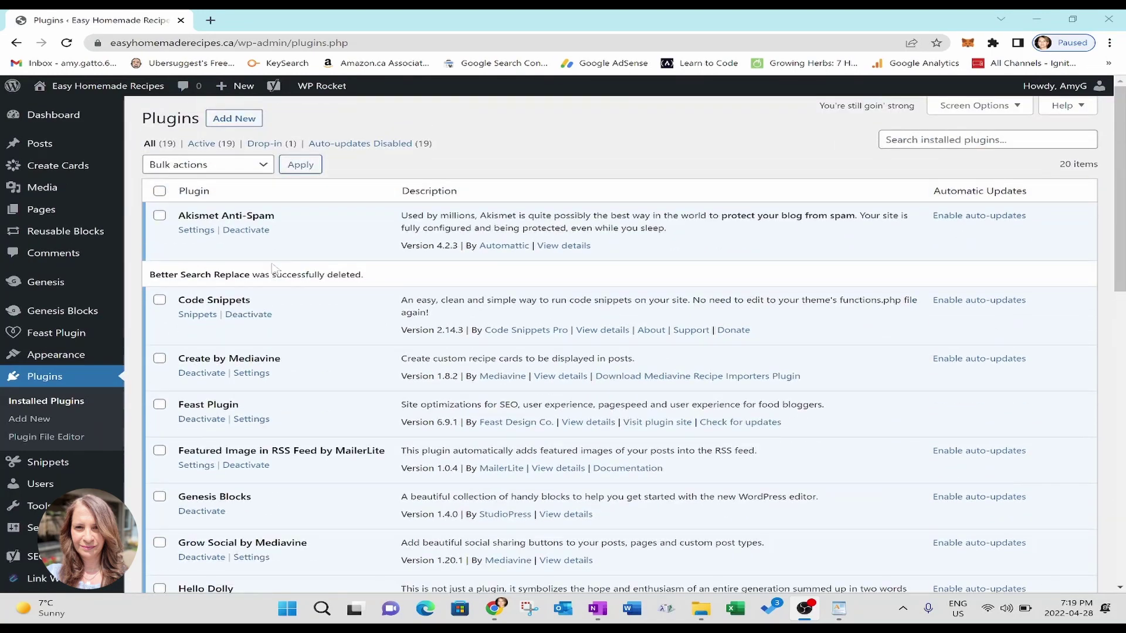
- From Plugins > Add New, search the plugin directory for 'BETTER SEARCH'
{"action": "left_click", "coordinate": [235, 120]}
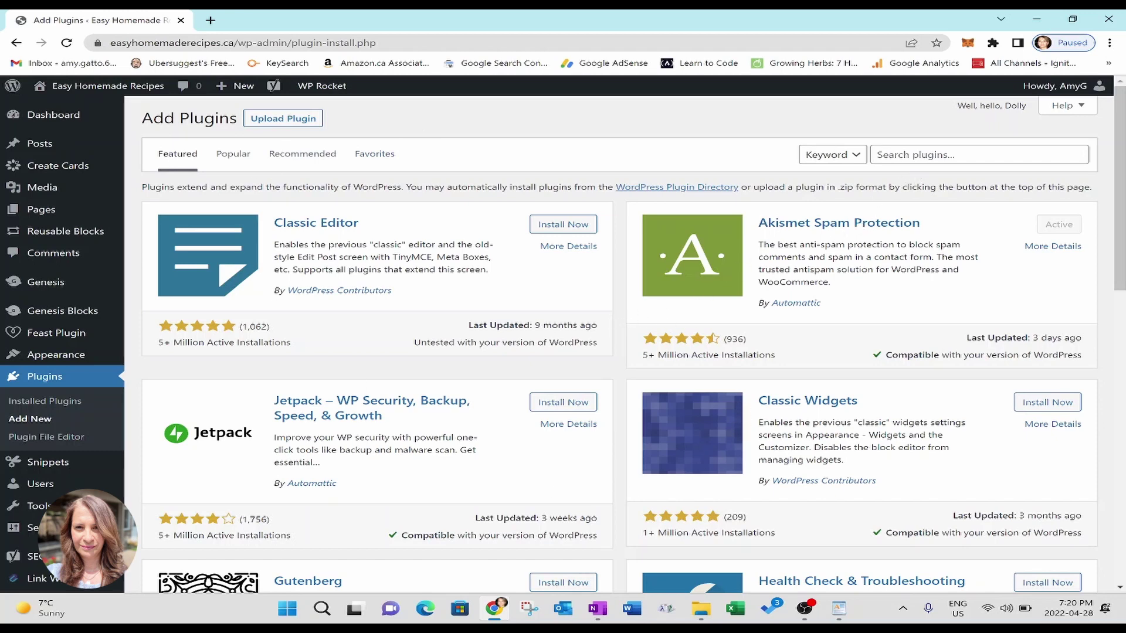
{"action": "left_click", "coordinate": [965, 155]}
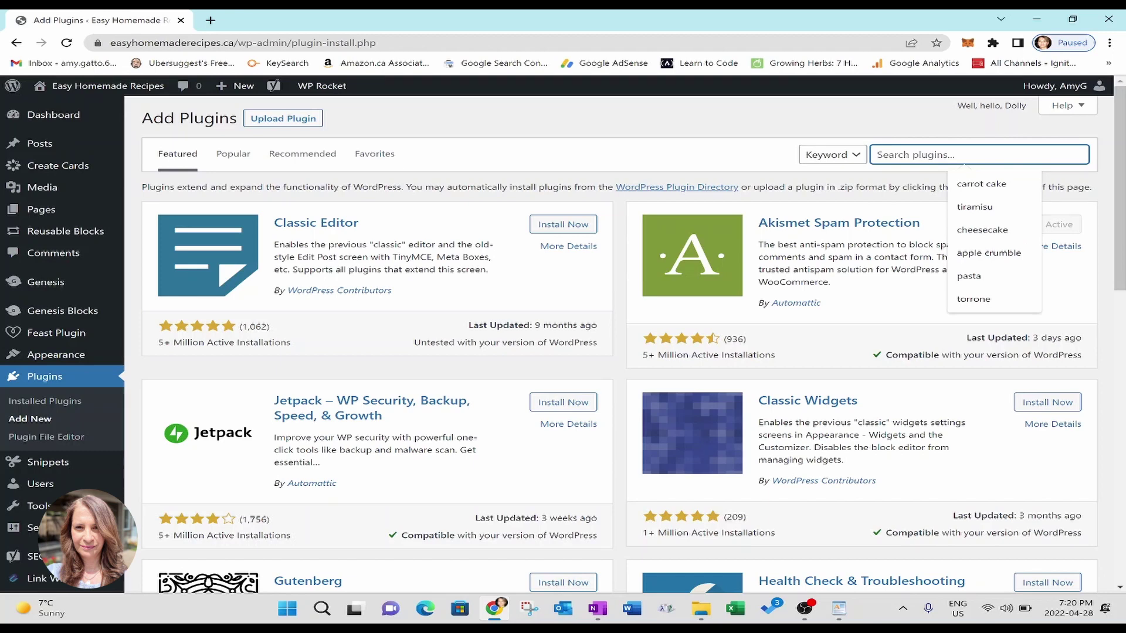
{"action": "type", "text": "BETTER SEARCG AB"}
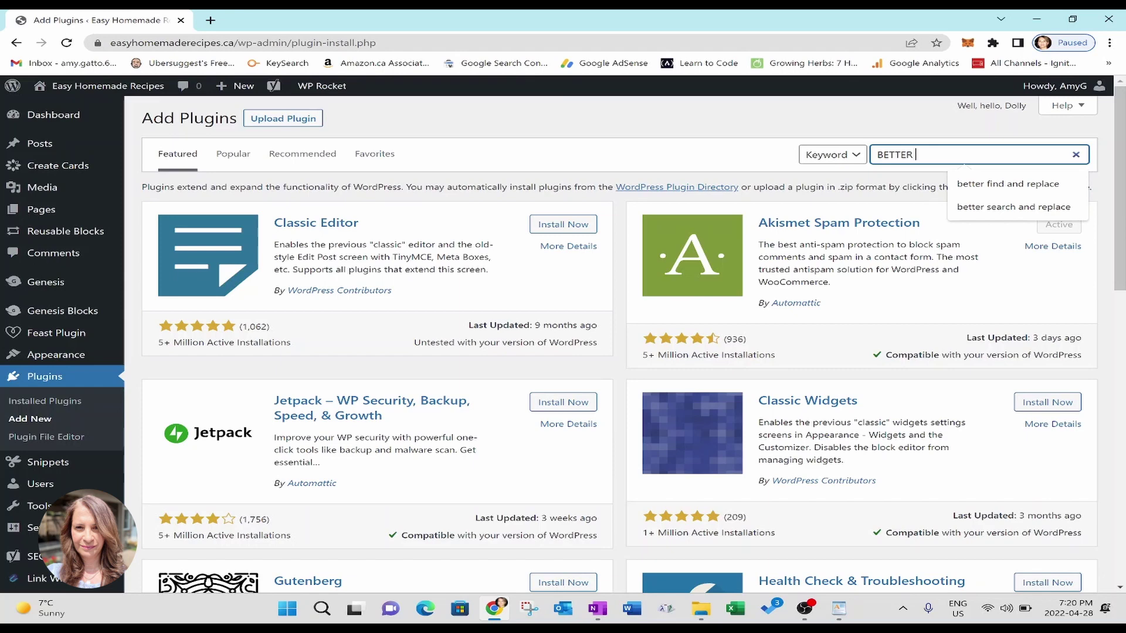
{"action": "key", "text": "BackSpace"}
{"action": "key", "text": "BackSpace"}
{"action": "key", "text": "BackSpace"}
{"action": "key", "text": "BackSpace"}
{"action": "type", "text": "H"}
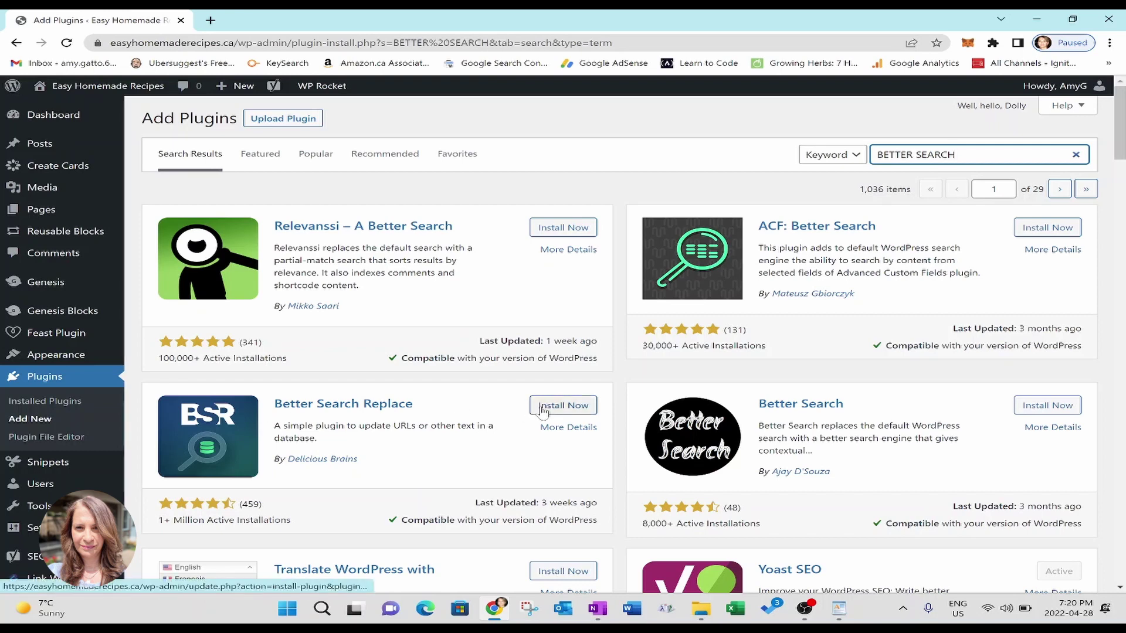
- Install Better Search Replace by Delicious Brains from its result card and activate it
{"action": "left_click", "coordinate": [543, 412]}
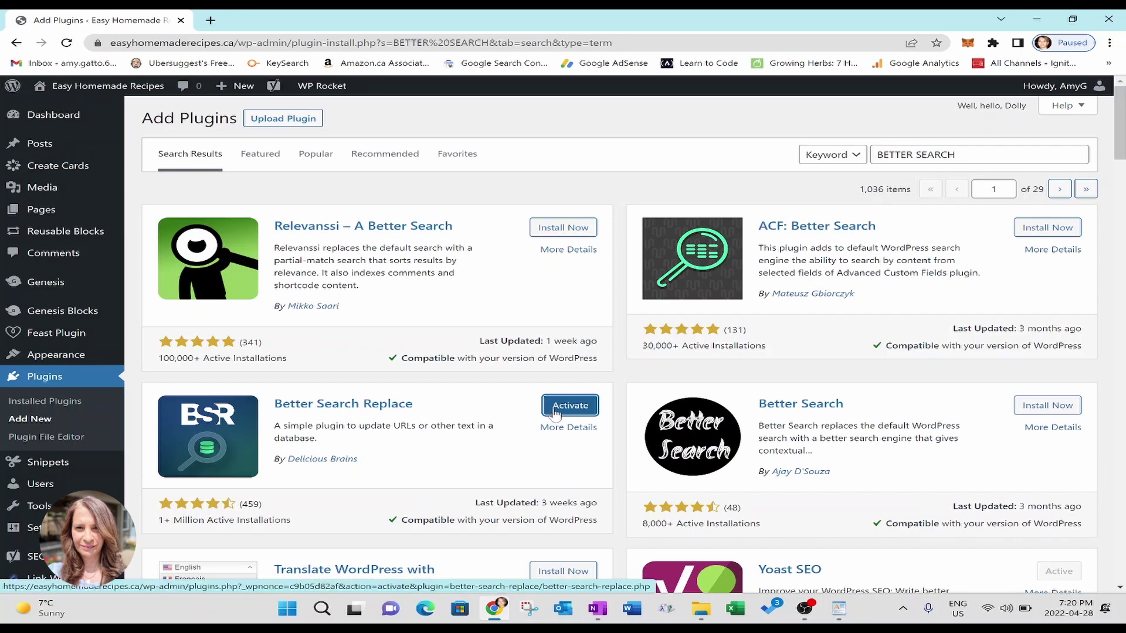
{"action": "left_click", "coordinate": [554, 414]}
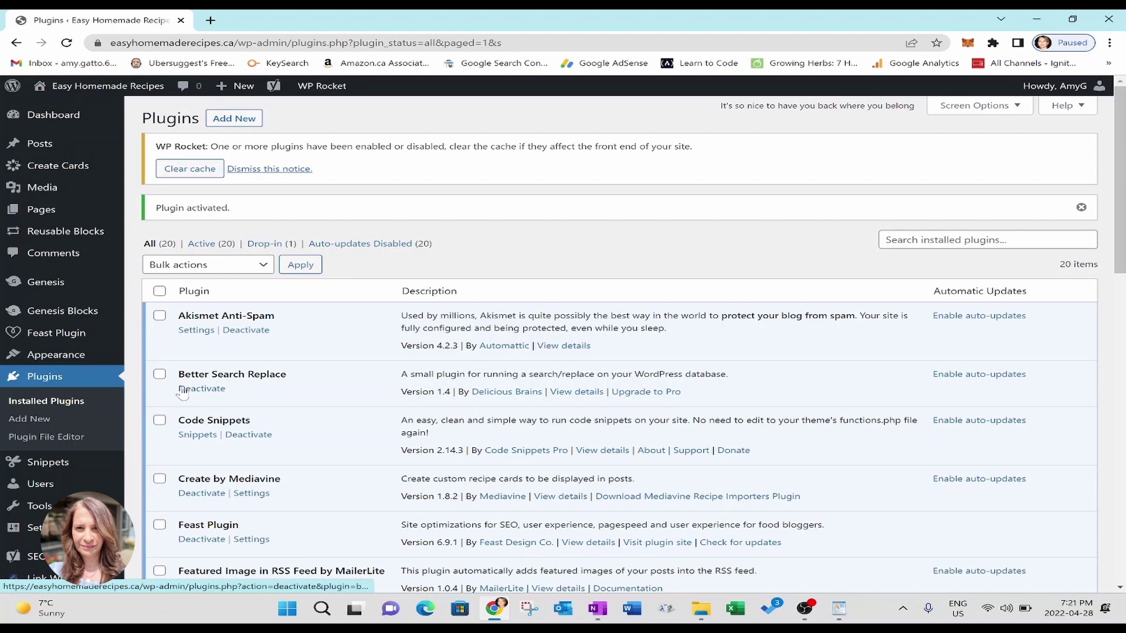
- Open Tools > Better Search Replace and scroll through its search, replace and tables form
{"action": "scroll", "coordinate": [71, 411], "scroll_direction": "down", "scroll_amount": 1}
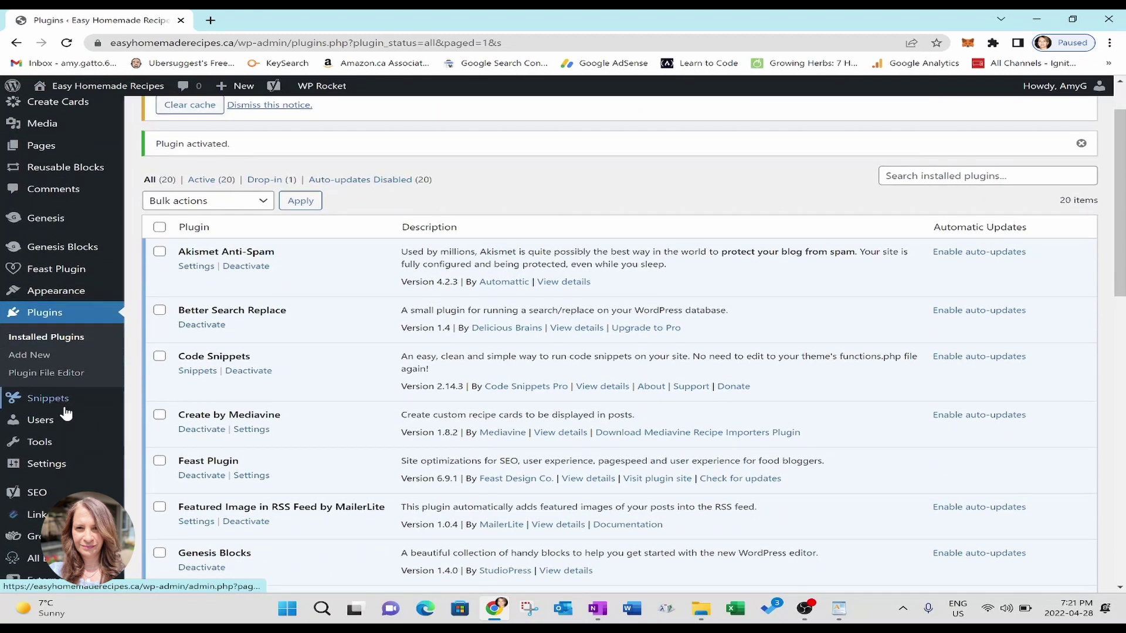
{"action": "mouse_move", "coordinate": [67, 413]}
{"action": "scroll", "coordinate": [66, 414], "scroll_direction": "down", "scroll_amount": 2}
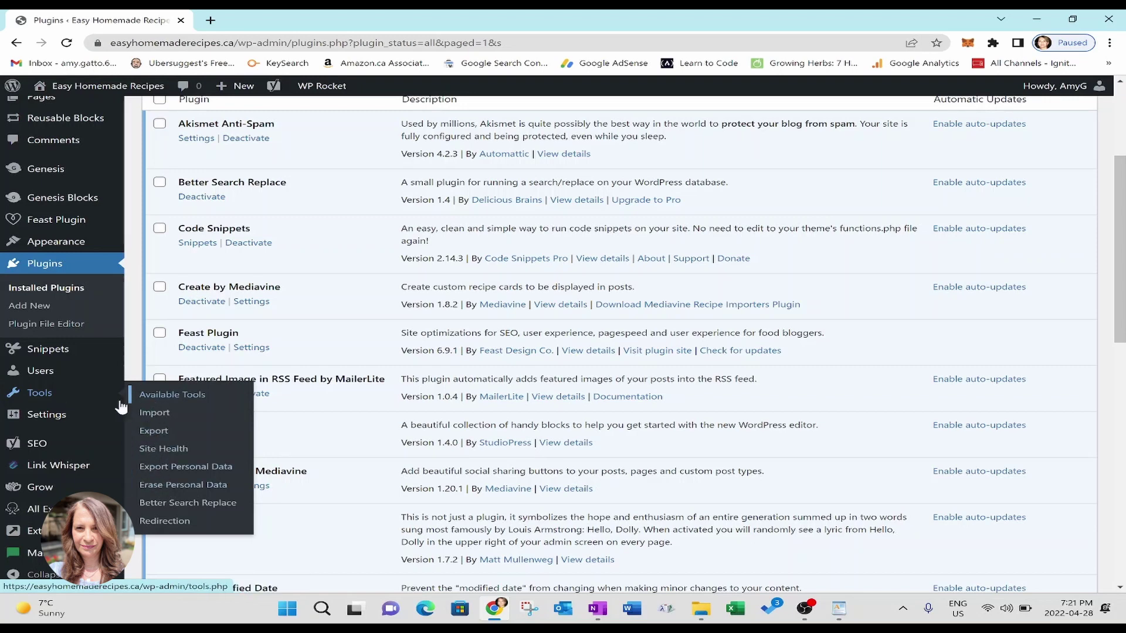
{"action": "left_click", "coordinate": [184, 504]}
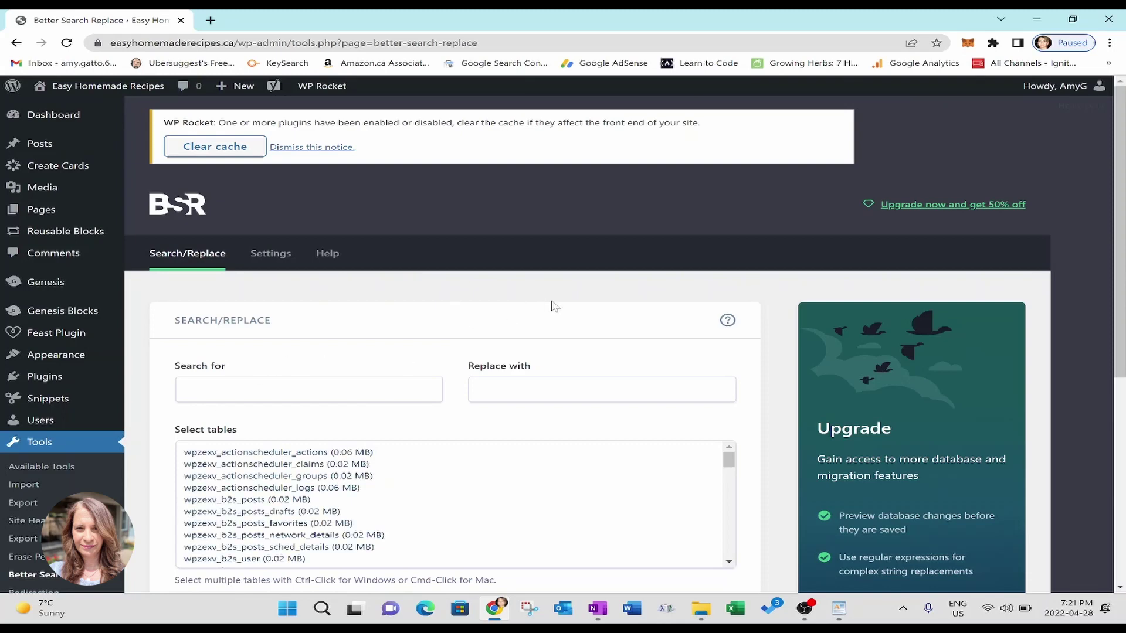
{"action": "scroll", "coordinate": [616, 309], "scroll_direction": "down", "scroll_amount": 2}
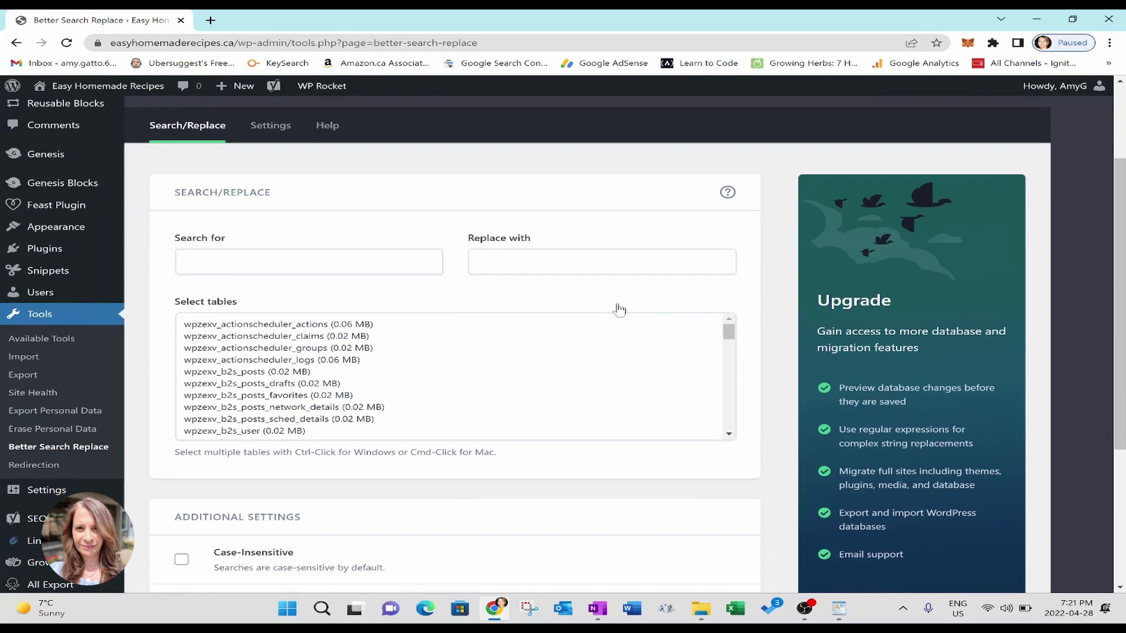
{"action": "scroll", "coordinate": [619, 309], "scroll_direction": "down", "scroll_amount": 3}
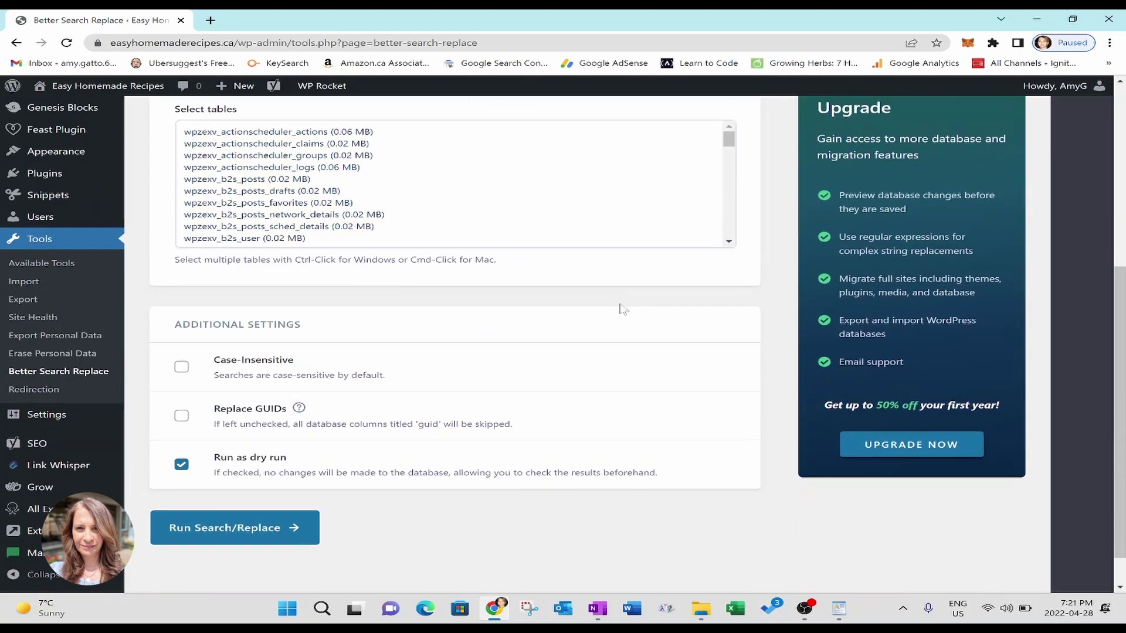
{"action": "scroll", "coordinate": [624, 309], "scroll_direction": "down", "scroll_amount": 1}
{"action": "scroll", "coordinate": [622, 309], "scroll_direction": "up", "scroll_amount": 6}
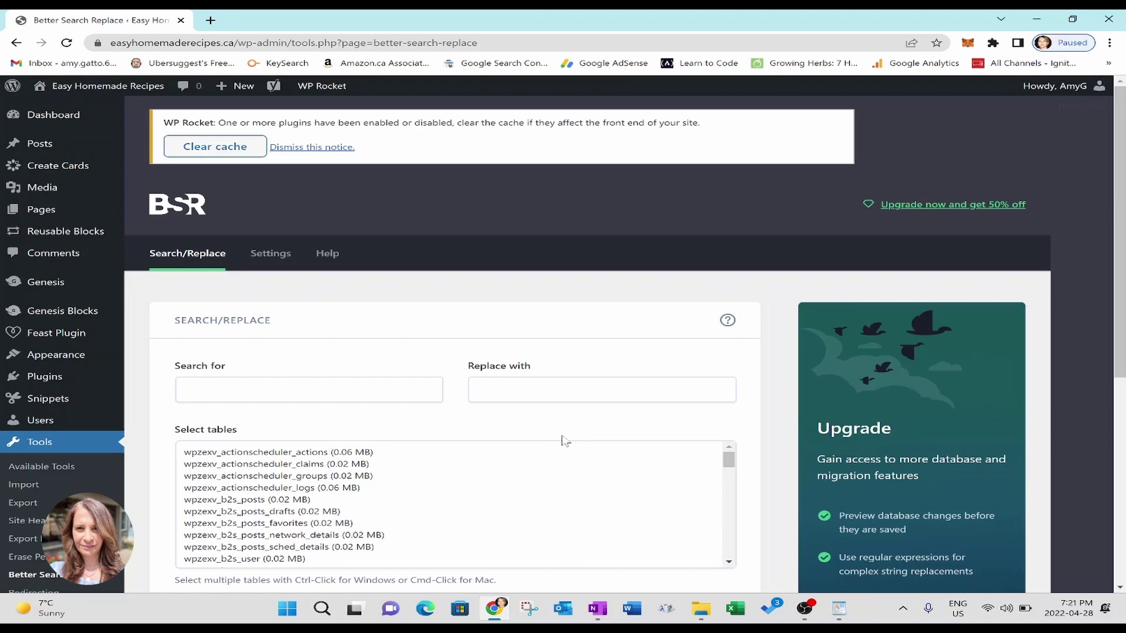
{"action": "left_click", "coordinate": [837, 611]}
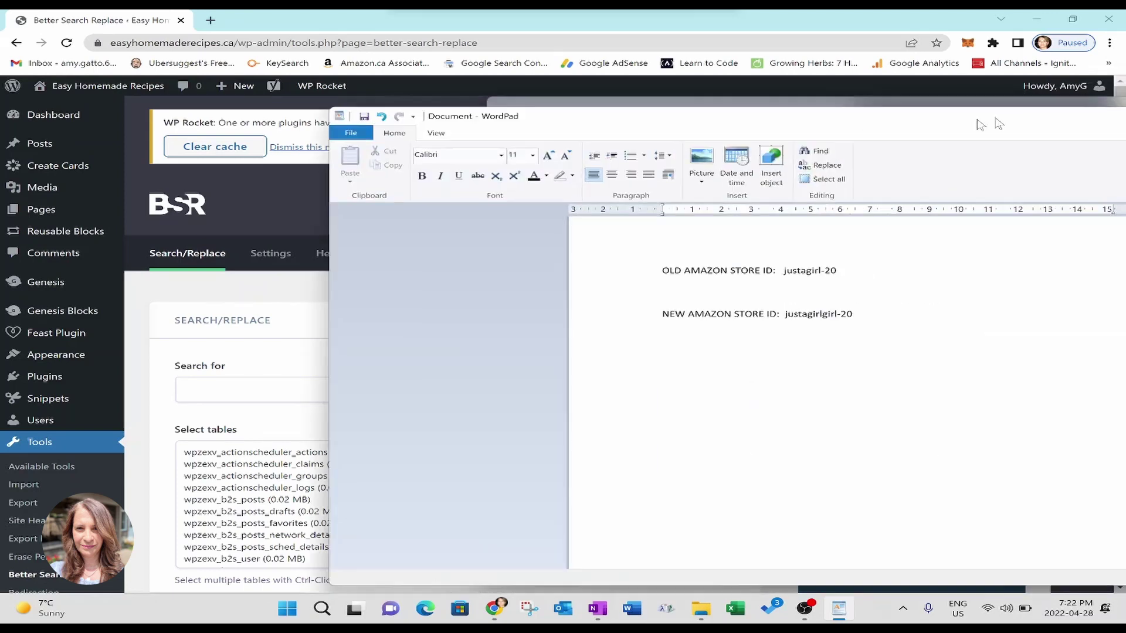
{"action": "left_click_drag", "start_coordinate": [938, 118], "coordinate": [657, 78]}
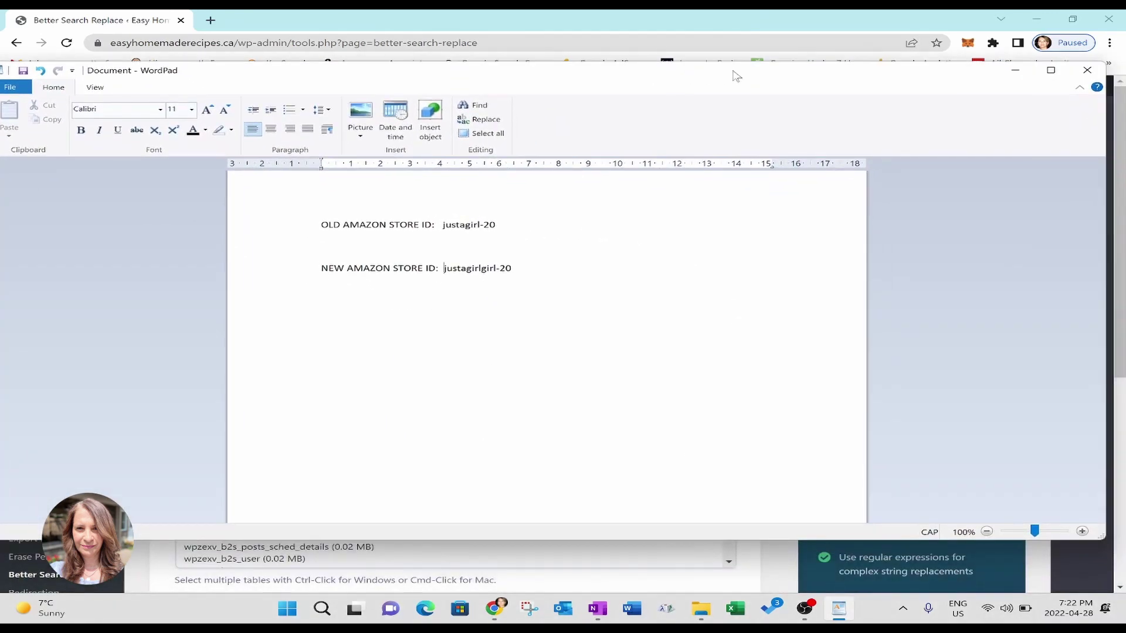
{"action": "left_click", "coordinate": [1051, 71]}
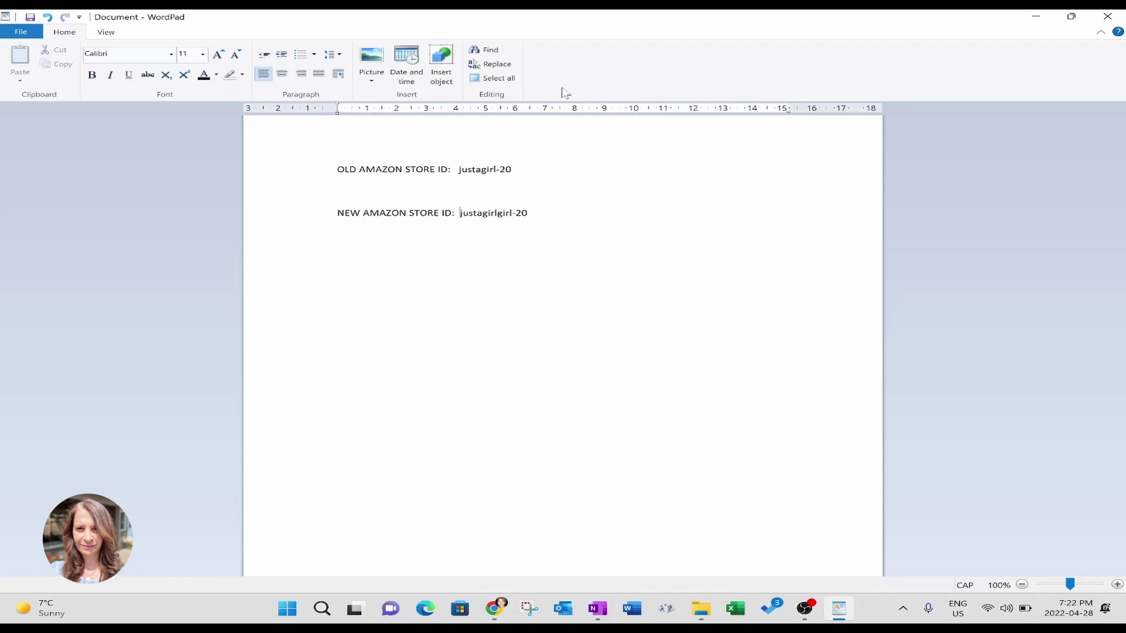
{"action": "double_click", "coordinate": [576, 23]}
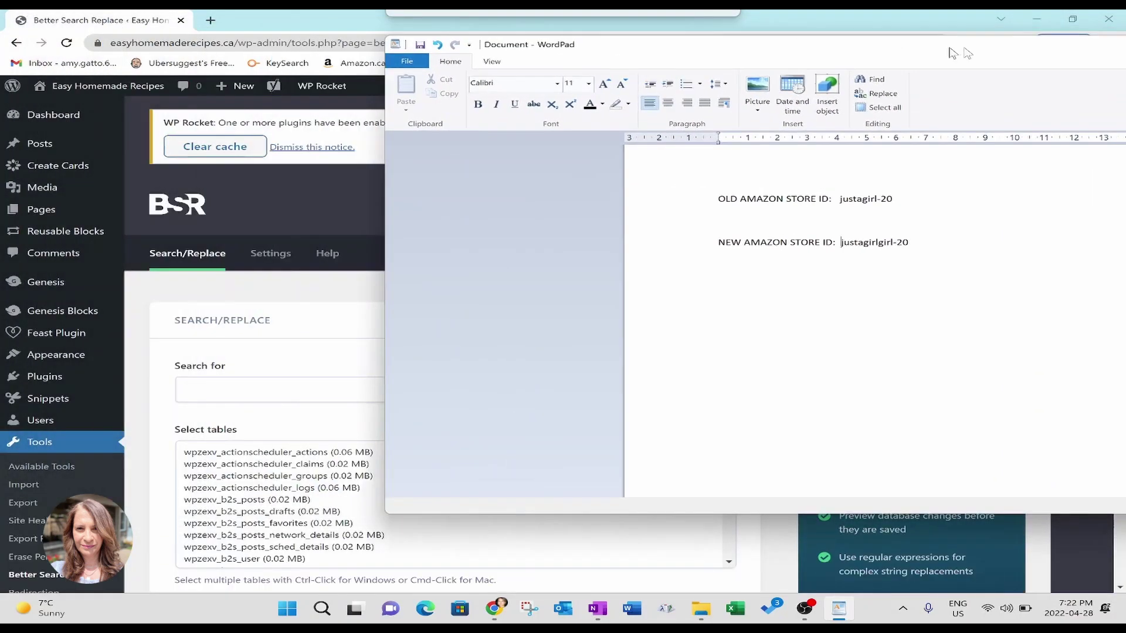
{"action": "key", "text": "super+Down"}
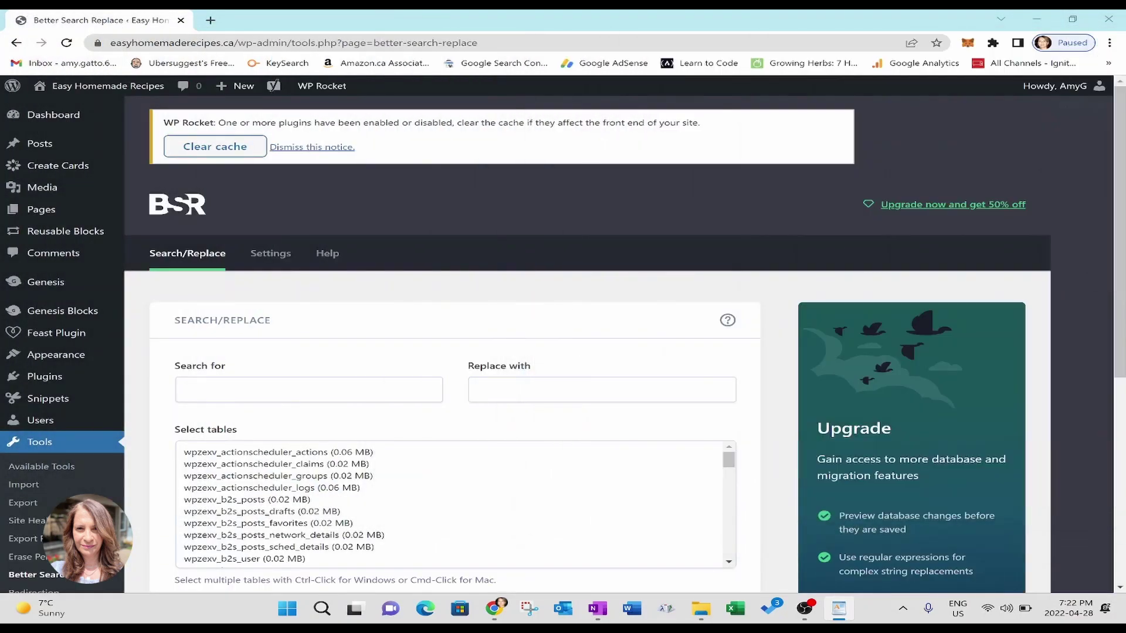
- Go to amazon.ca in a new tab and sign in to Amazon Associates Central with the account password
{"action": "left_click", "coordinate": [210, 21]}
{"action": "type", "text": "AMAZO"}
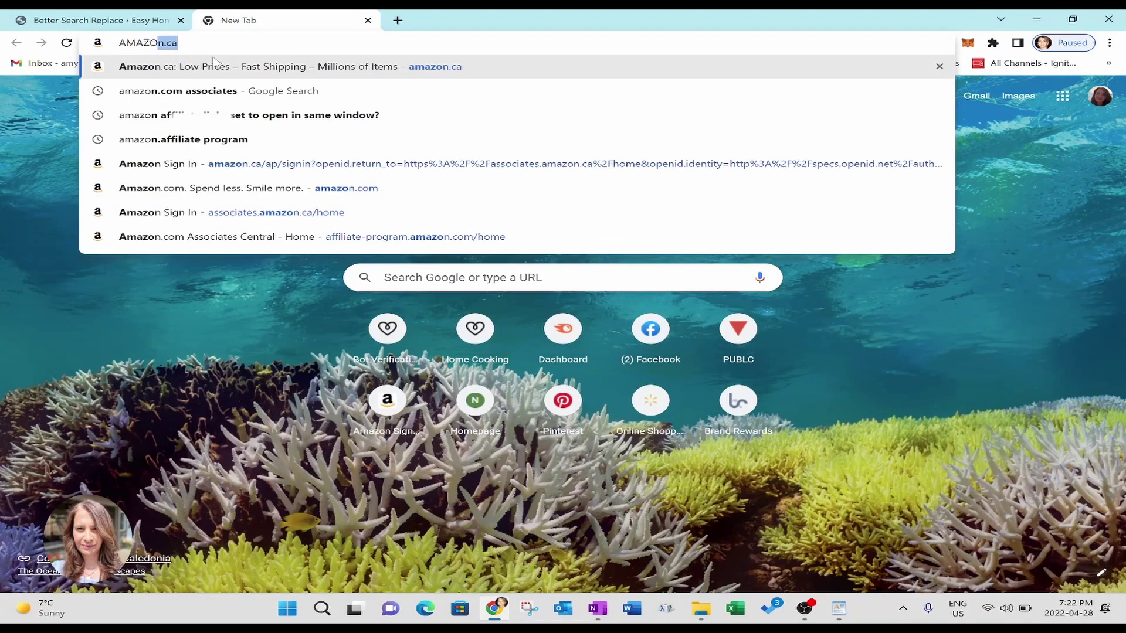
{"action": "type", "text": "N.CA"}
{"action": "key", "text": "Return"}
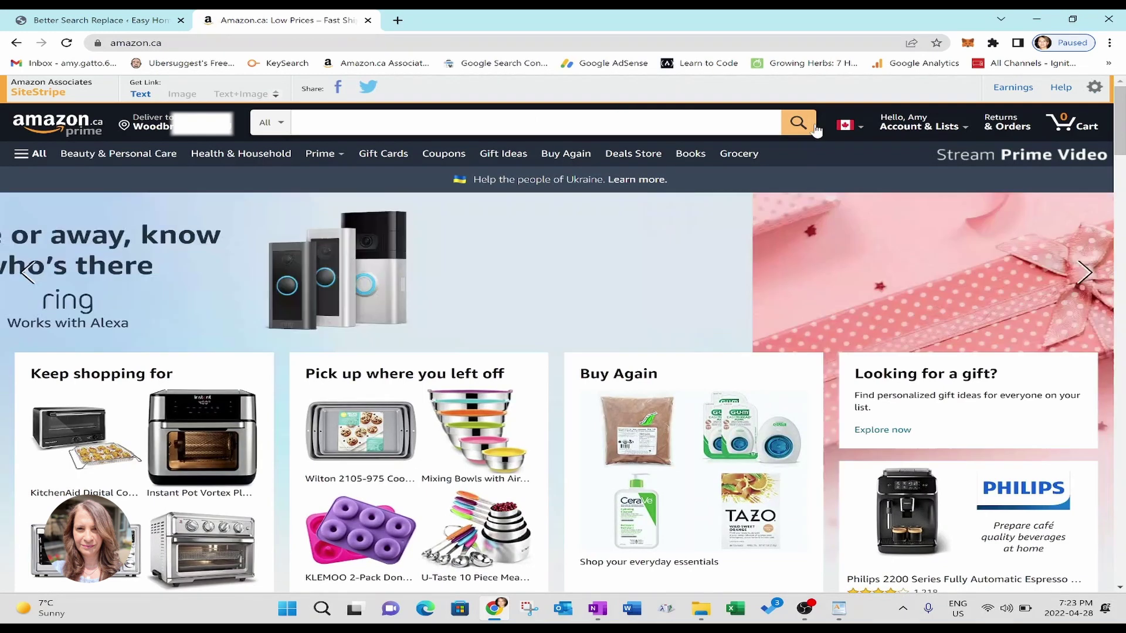
{"action": "left_click", "coordinate": [47, 96]}
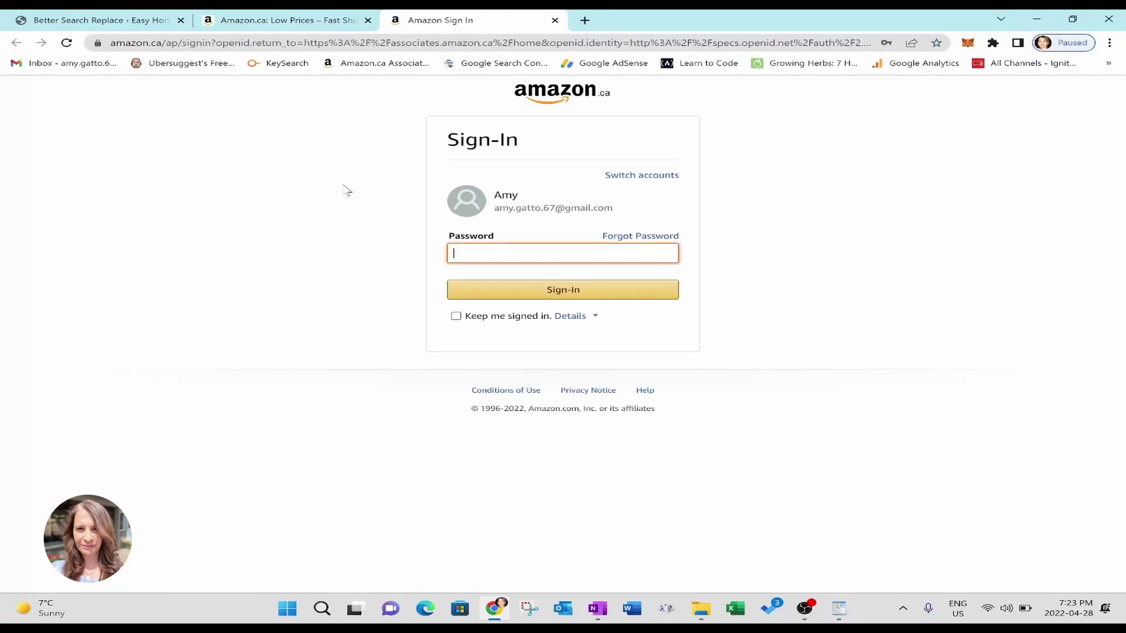
{"action": "type", "text": "••••••••••"}
{"action": "key", "text": "Return"}
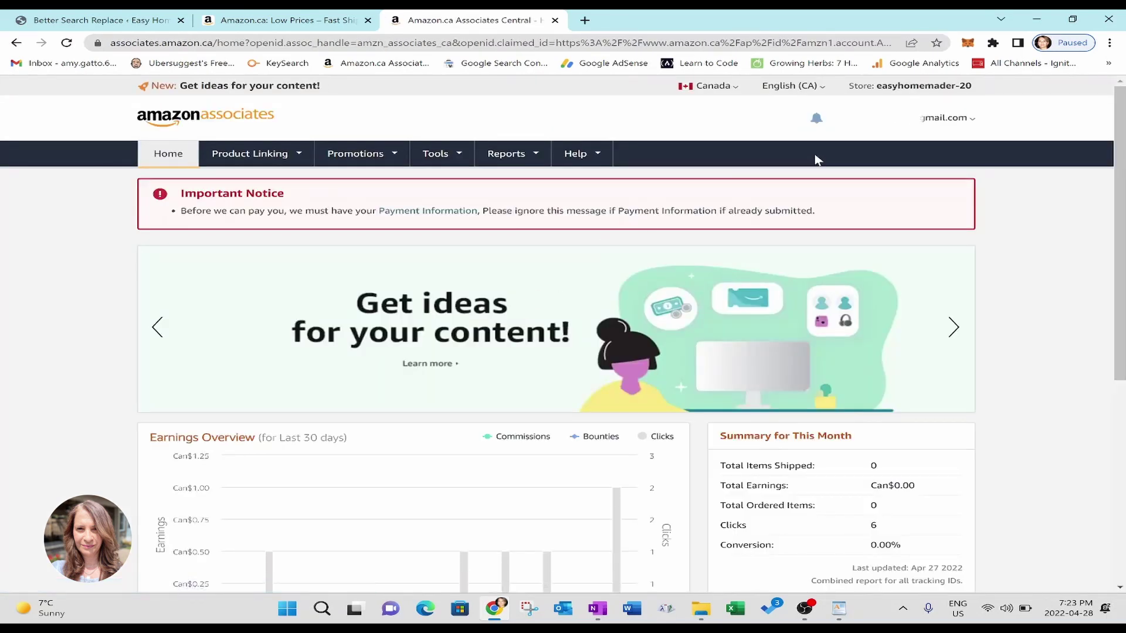
- Check the current store ID on the dashboard, then return to the Better Search Replace tab
{"action": "left_click", "coordinate": [946, 118]}
{"action": "left_click", "coordinate": [945, 118]}
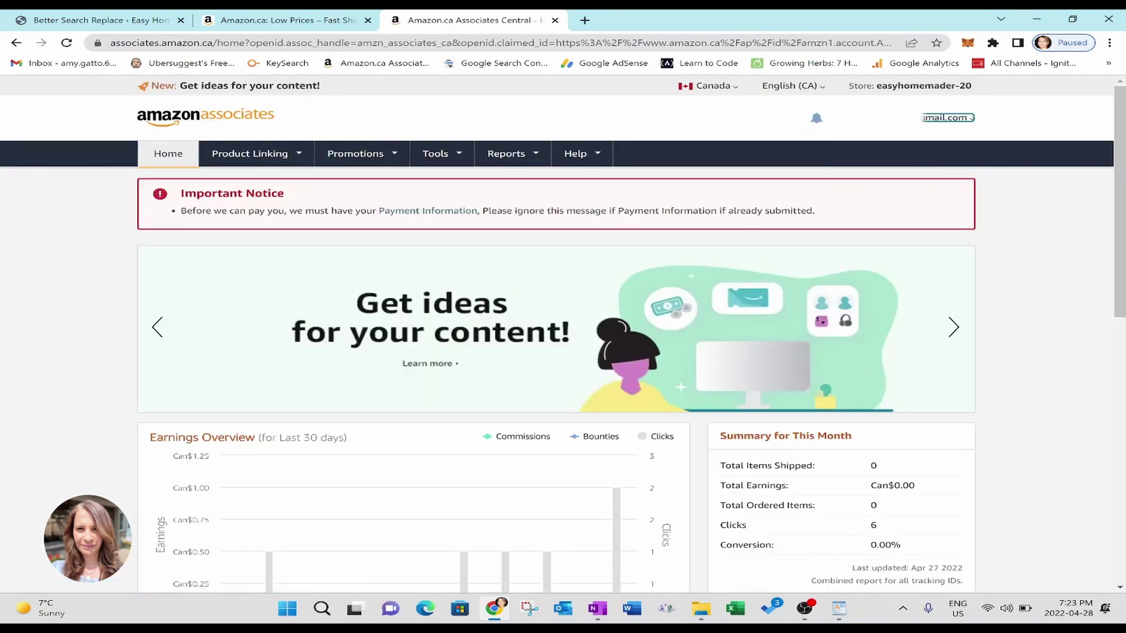
{"action": "triple_click", "coordinate": [979, 93]}
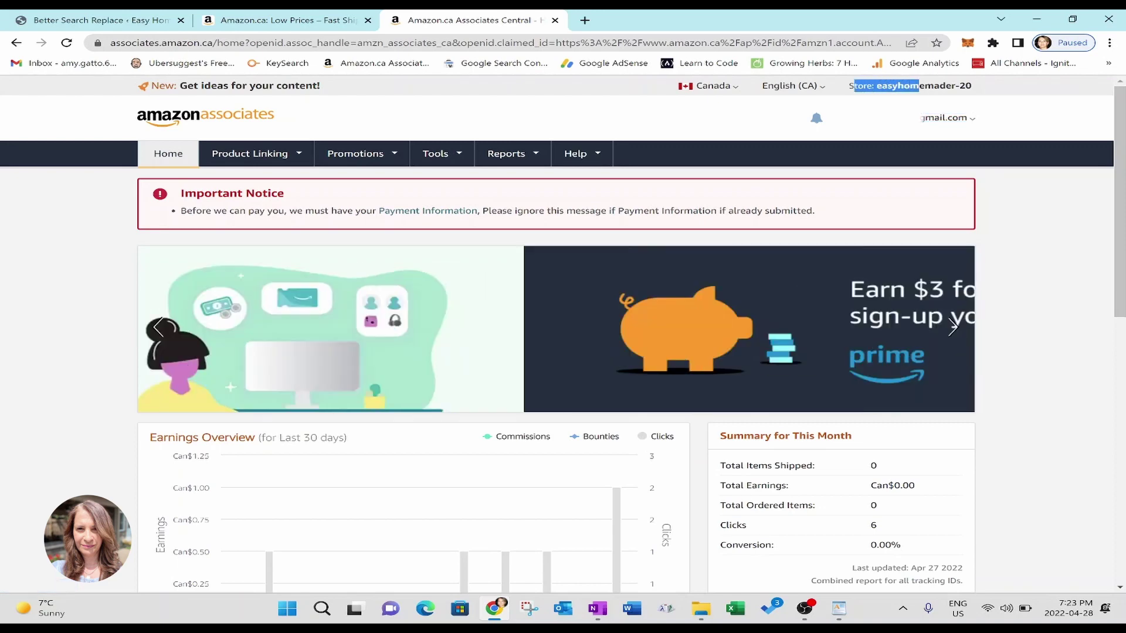
{"action": "left_click", "coordinate": [995, 95]}
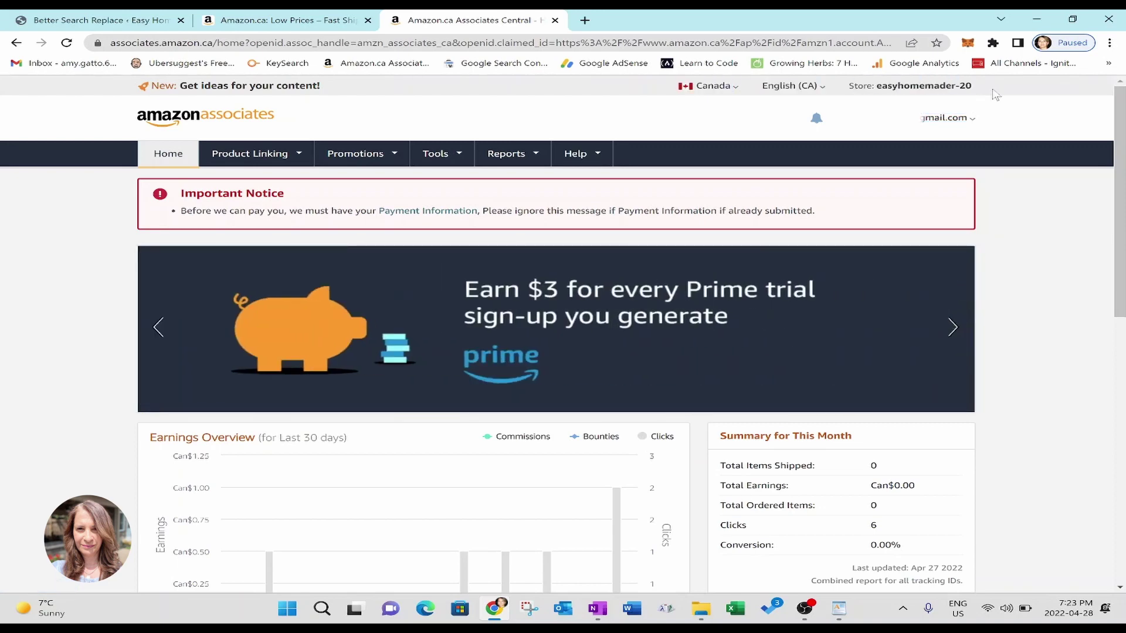
{"action": "left_click", "coordinate": [145, 22]}
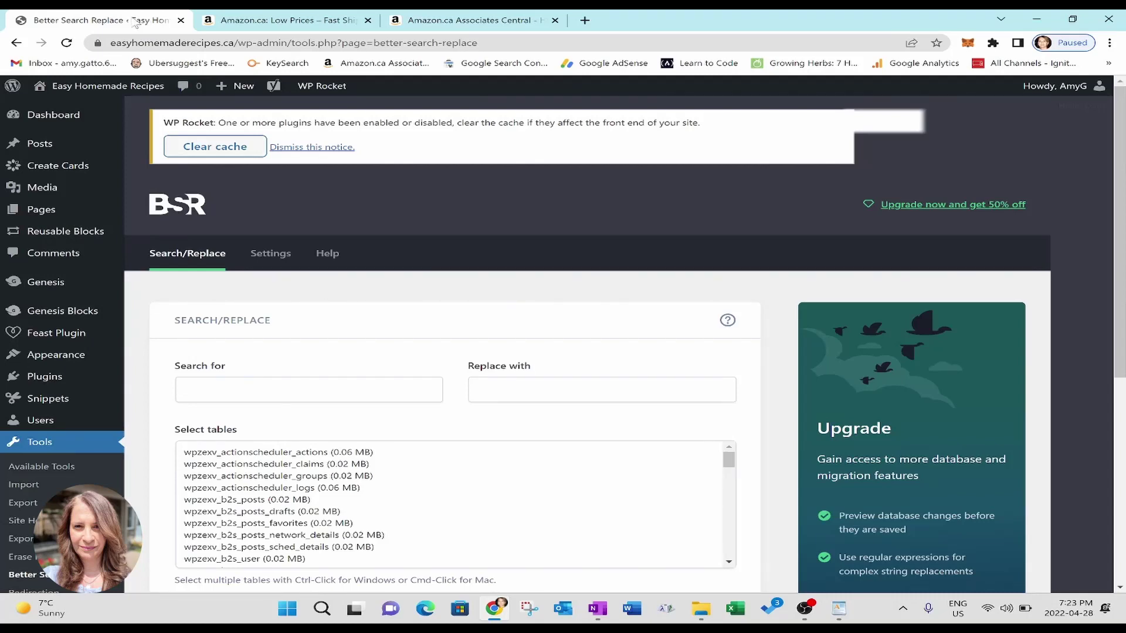
- Load easyhomemaderecipes.ca in a new tab and open the Pistachio Bundt Cake post
{"action": "left_click", "coordinate": [585, 21]}
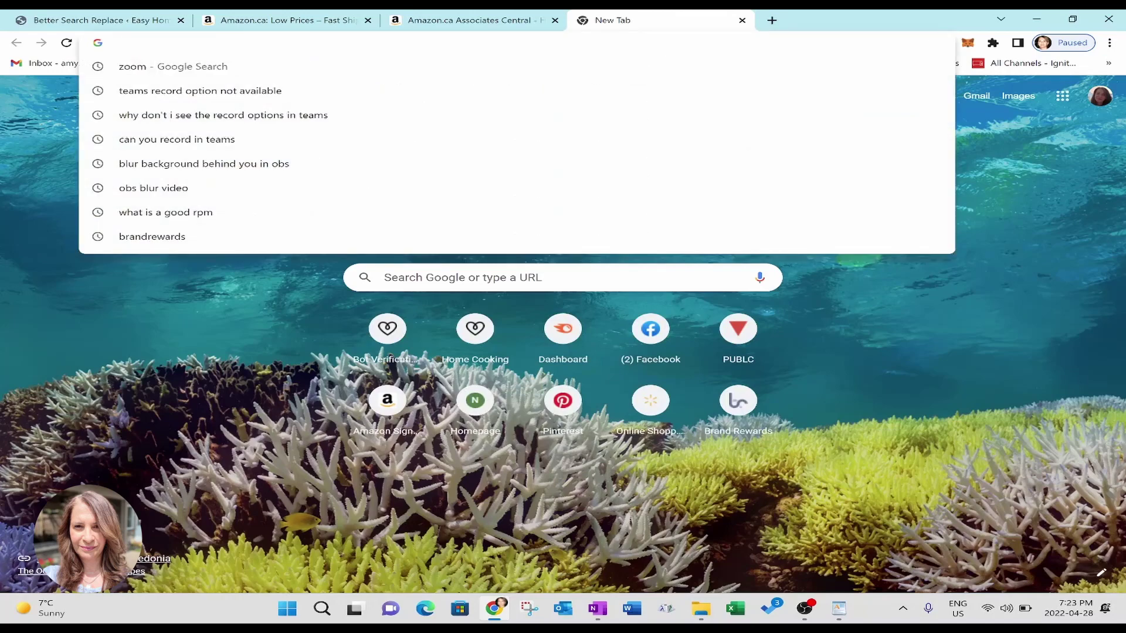
{"action": "type", "text": "e"}
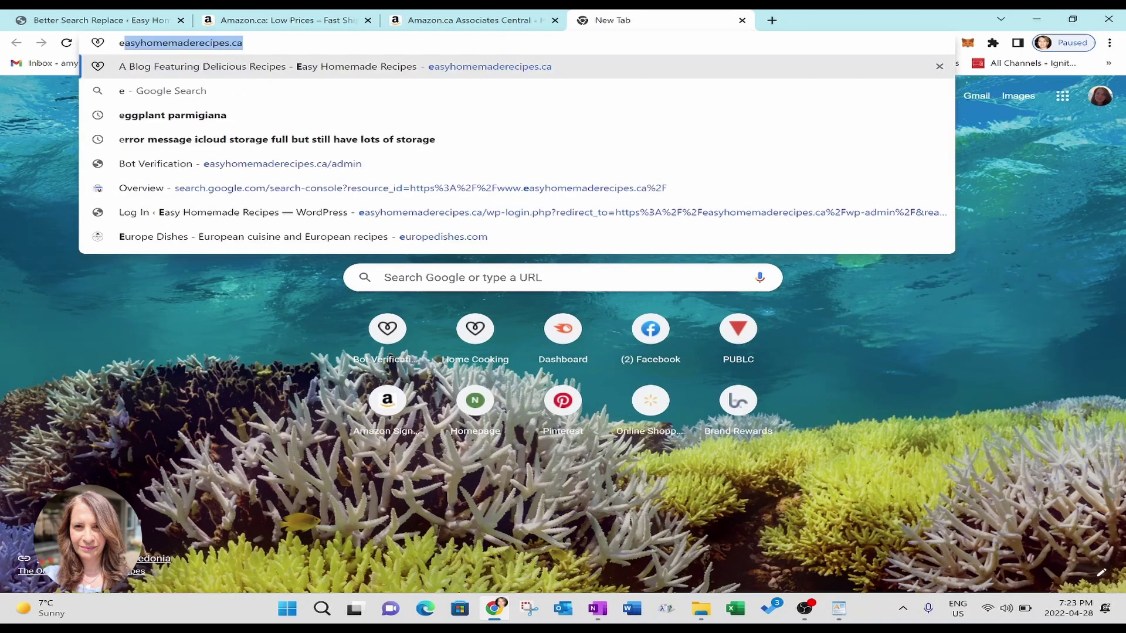
{"action": "key", "text": "Return"}
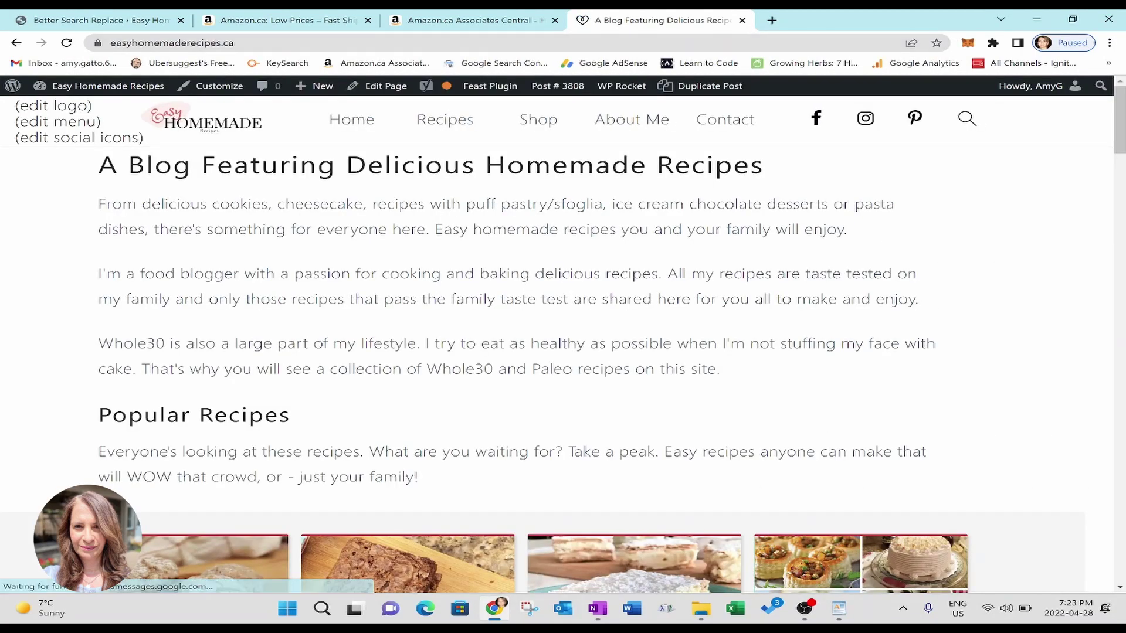
{"action": "scroll", "coordinate": [648, 223], "scroll_direction": "down", "scroll_amount": 5}
{"action": "scroll", "coordinate": [649, 225], "scroll_direction": "down", "scroll_amount": 10}
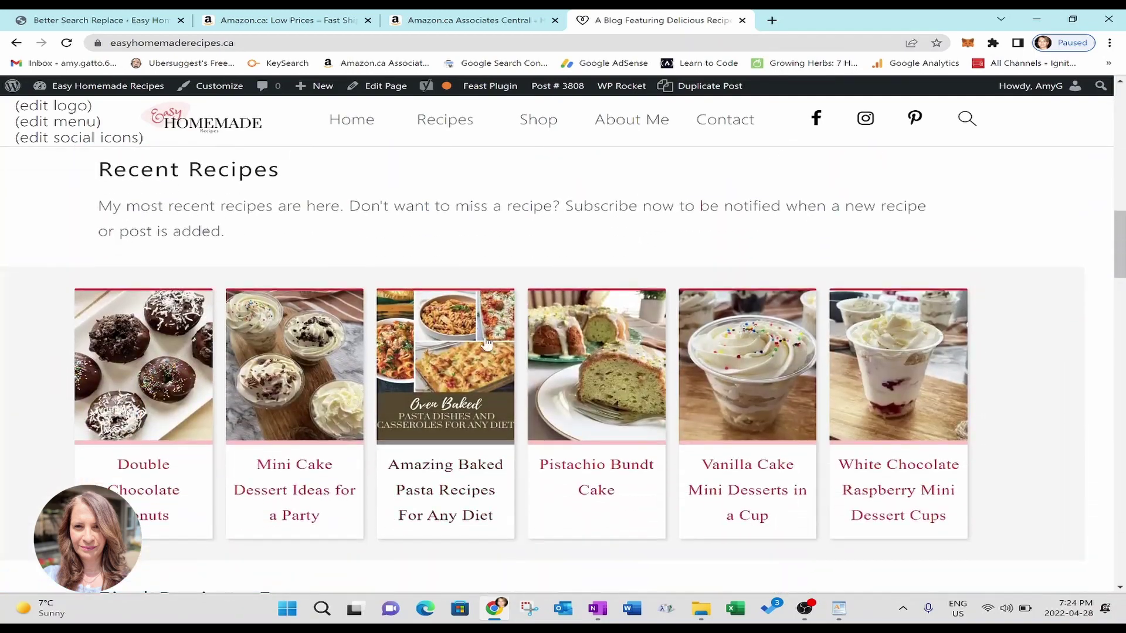
{"action": "left_click", "coordinate": [558, 358]}
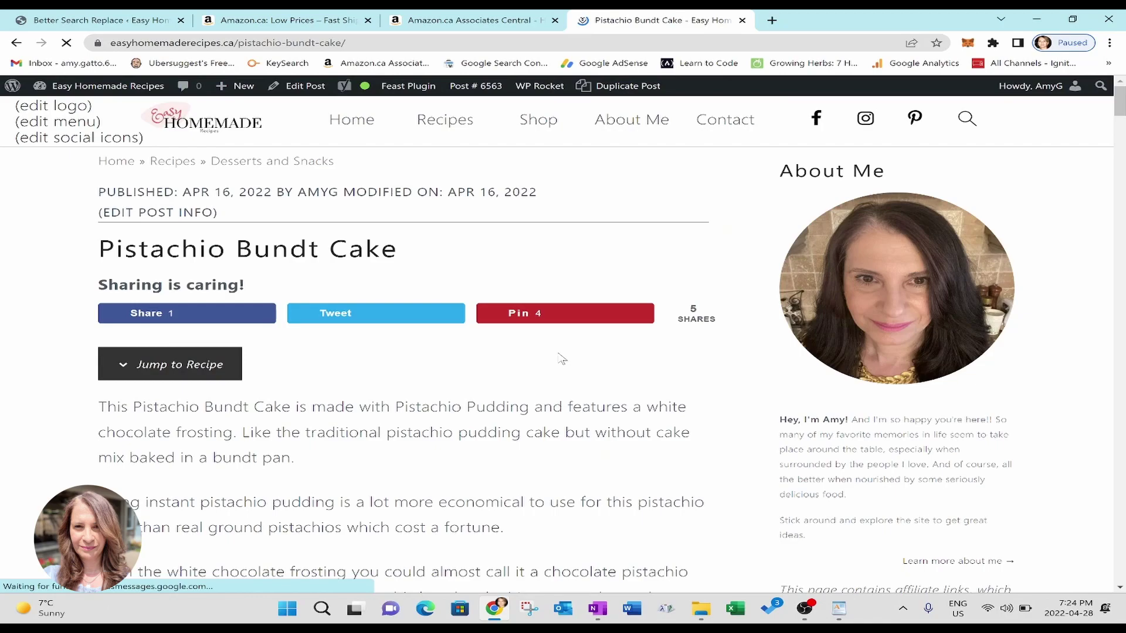
- Copy the Measuring spoons and cups link address and bring up the WordPad notes
{"action": "scroll", "coordinate": [510, 390], "scroll_direction": "down", "scroll_amount": 6}
{"action": "scroll", "coordinate": [511, 397], "scroll_direction": "down", "scroll_amount": 15}
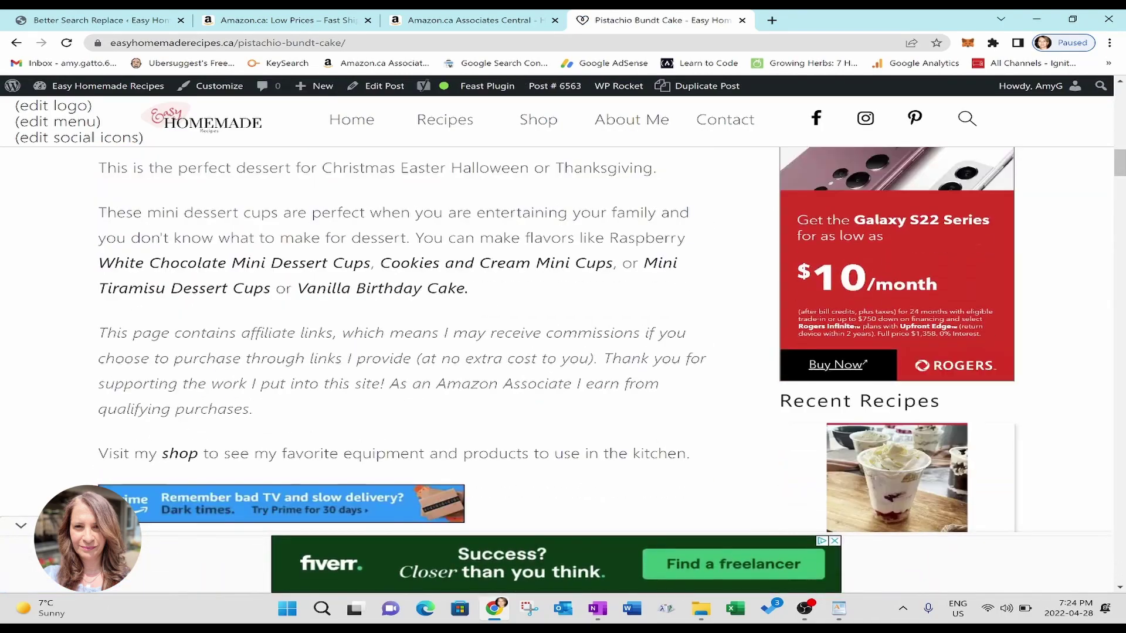
{"action": "scroll", "coordinate": [510, 387], "scroll_direction": "down", "scroll_amount": 9}
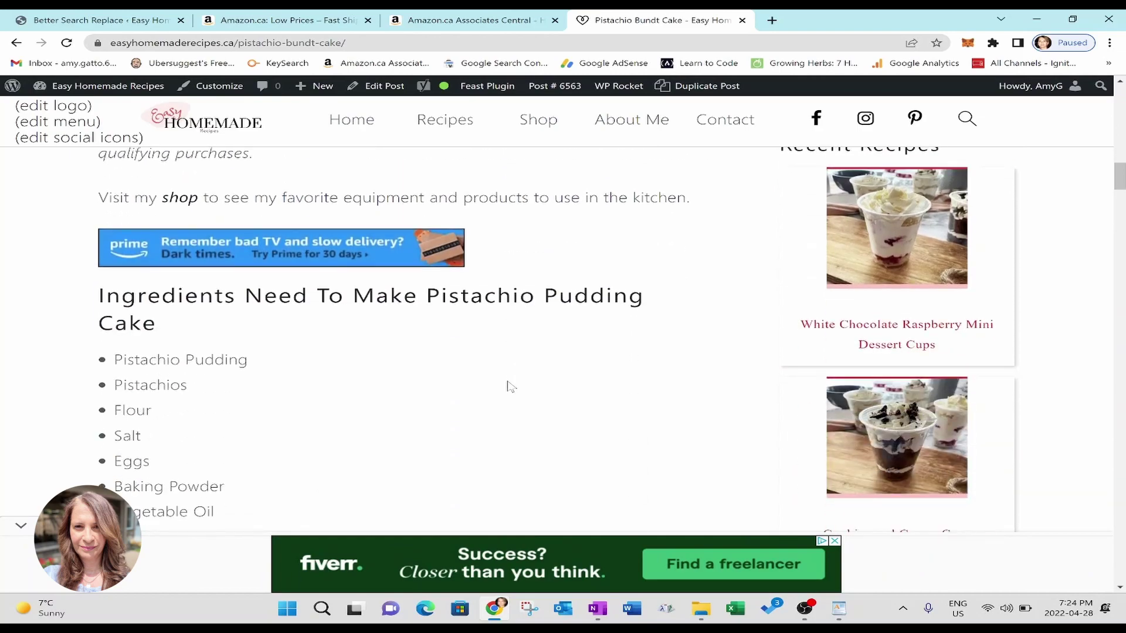
{"action": "scroll", "coordinate": [511, 387], "scroll_direction": "down", "scroll_amount": 13}
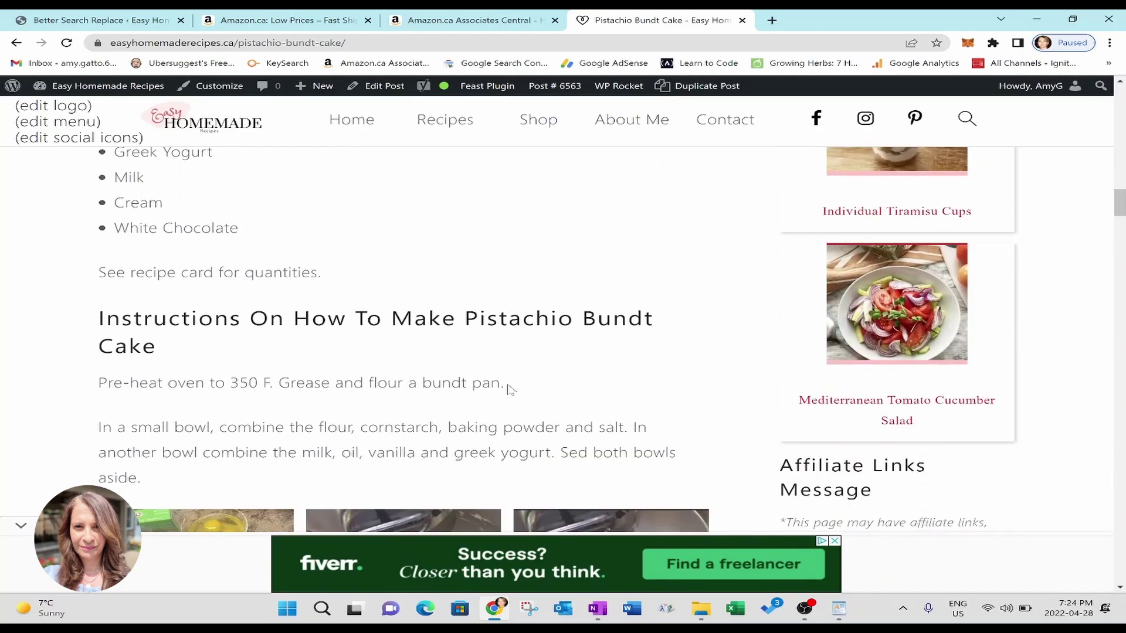
{"action": "scroll", "coordinate": [512, 393], "scroll_direction": "down", "scroll_amount": 16}
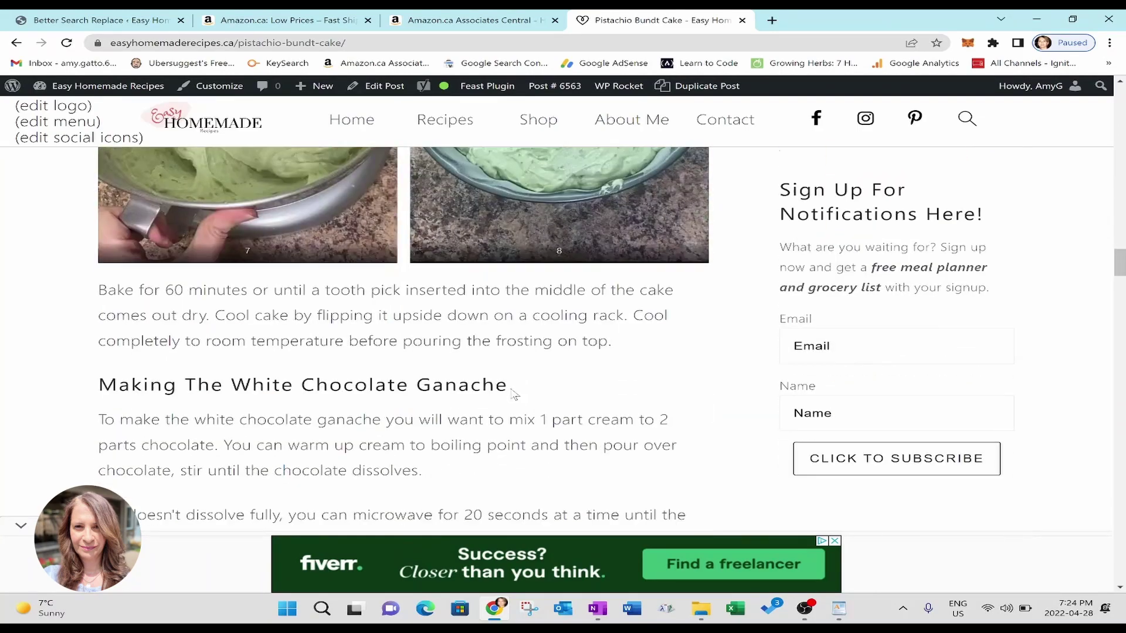
{"action": "scroll", "coordinate": [512, 401], "scroll_direction": "down", "scroll_amount": 15}
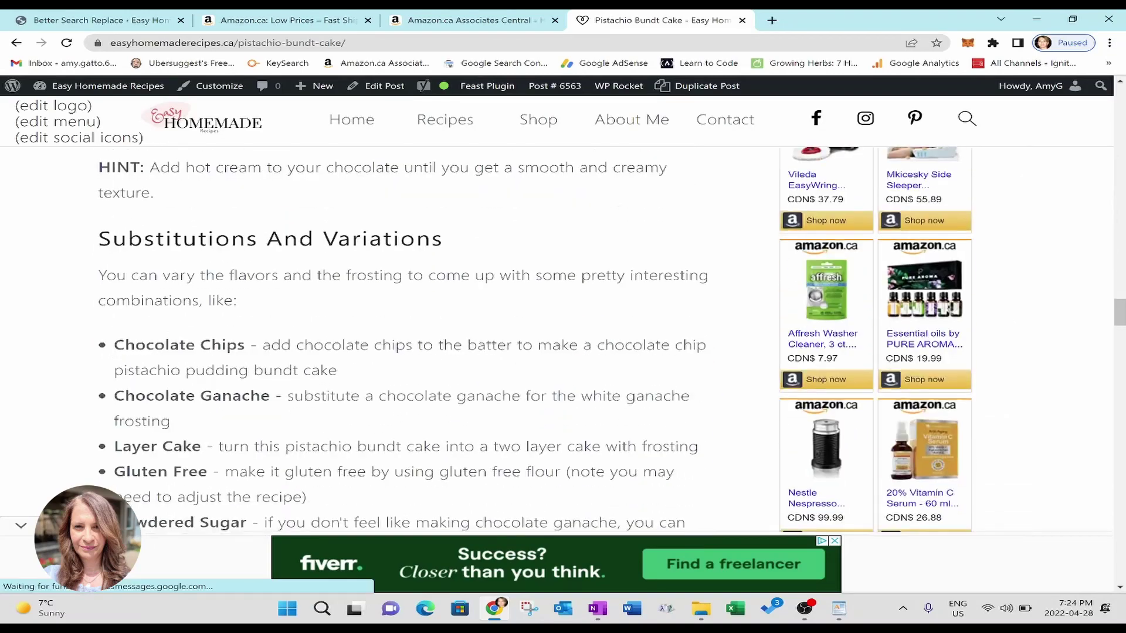
{"action": "scroll", "coordinate": [514, 402], "scroll_direction": "down", "scroll_amount": 2}
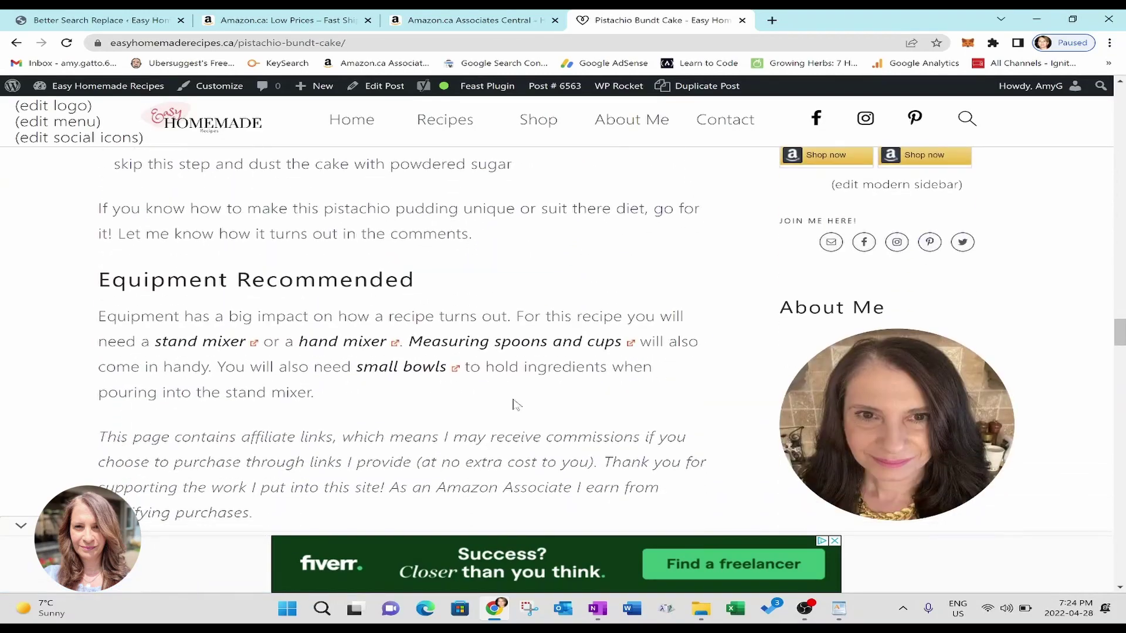
{"action": "right_click", "coordinate": [514, 347]}
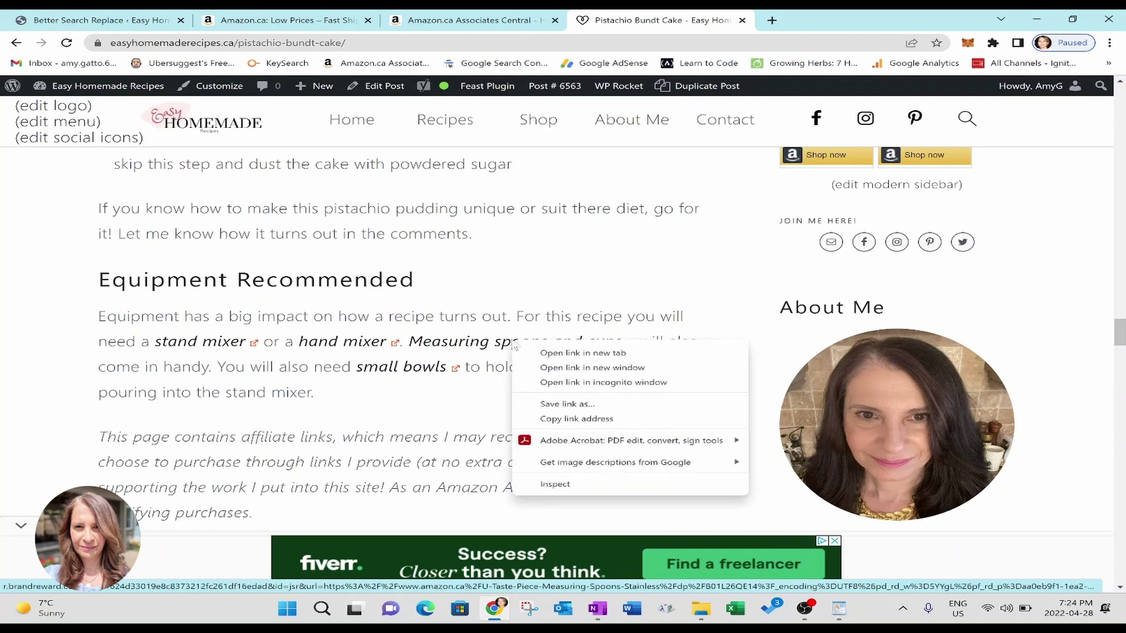
{"action": "left_click", "coordinate": [549, 420]}
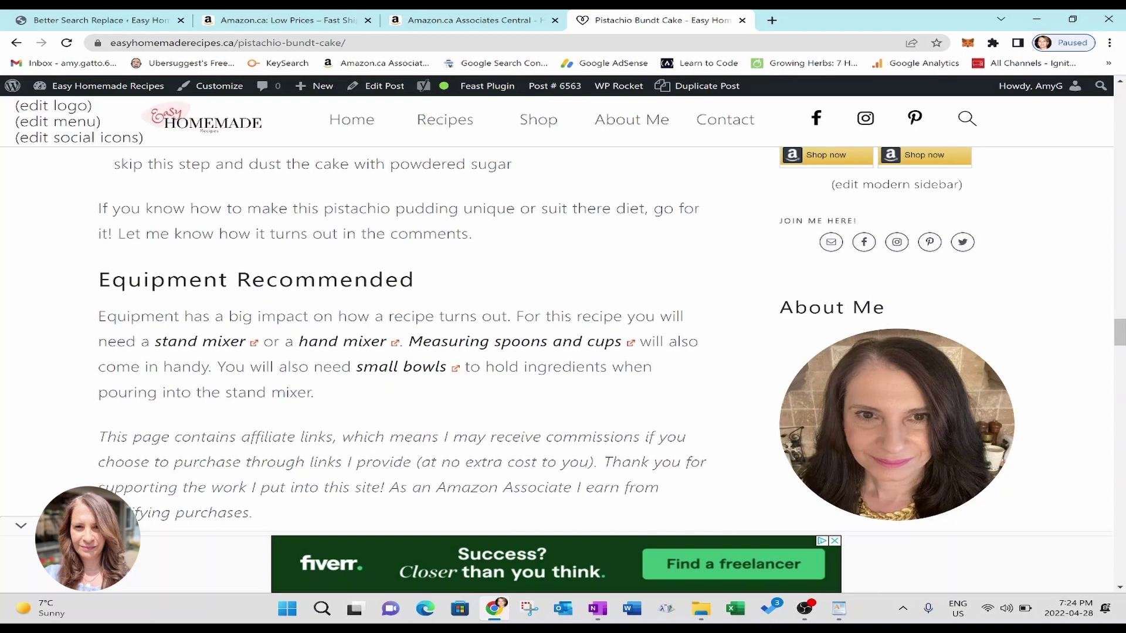
{"action": "key", "text": "alt+Tab"}
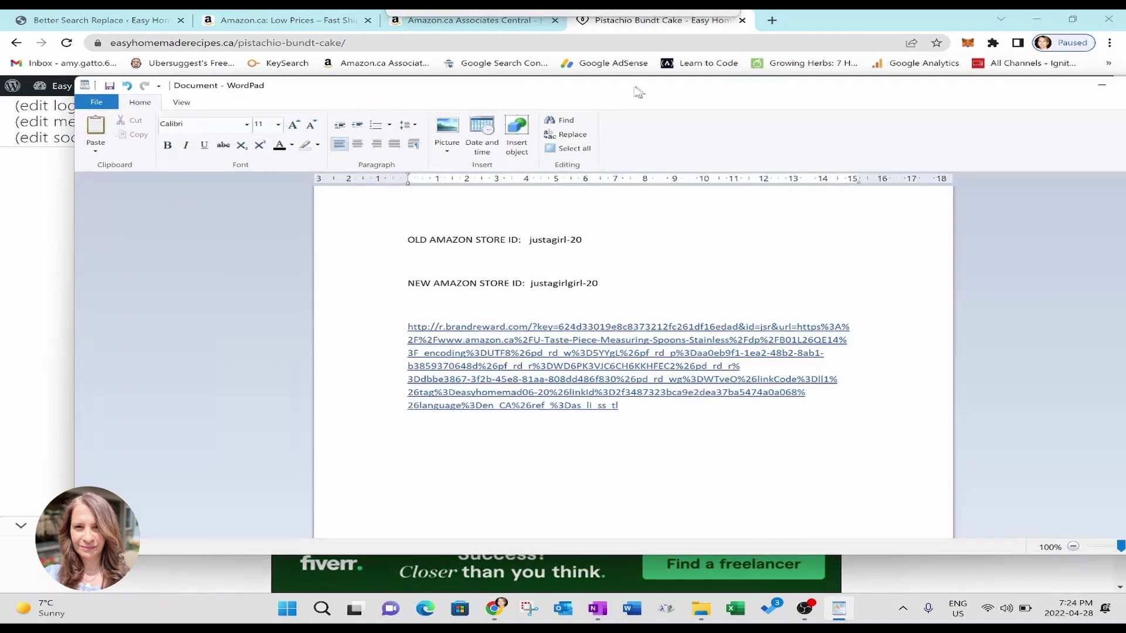
{"action": "left_click_drag", "start_coordinate": [628, 80], "coordinate": [515, 81]}
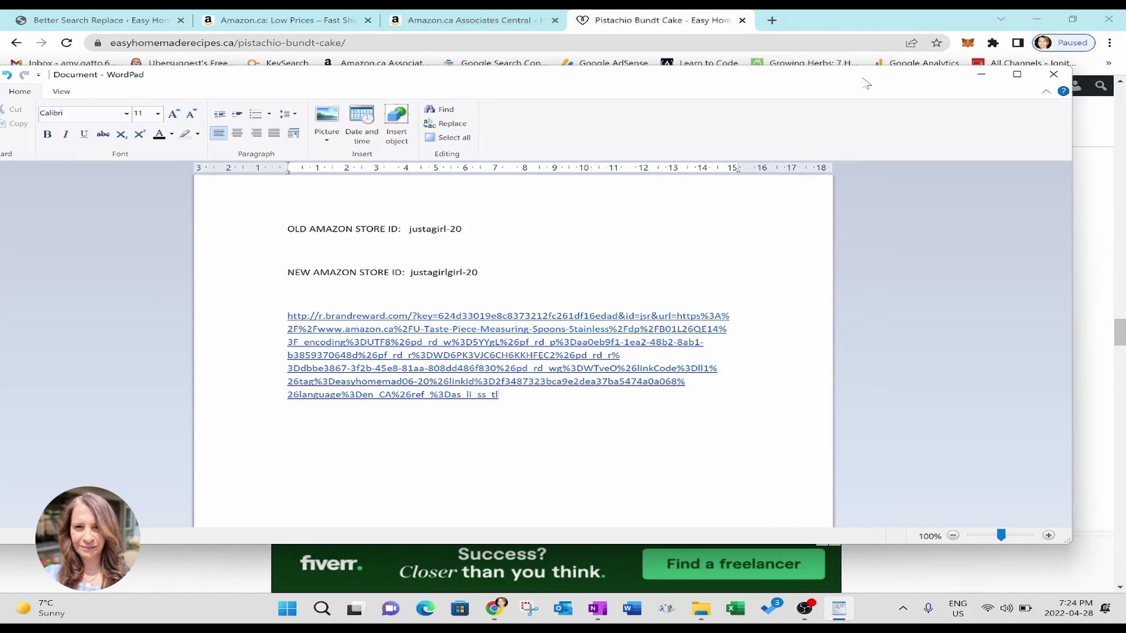
- Maximize WordPad to review the old and new store IDs and link, then minimize it
{"action": "left_click", "coordinate": [1017, 74]}
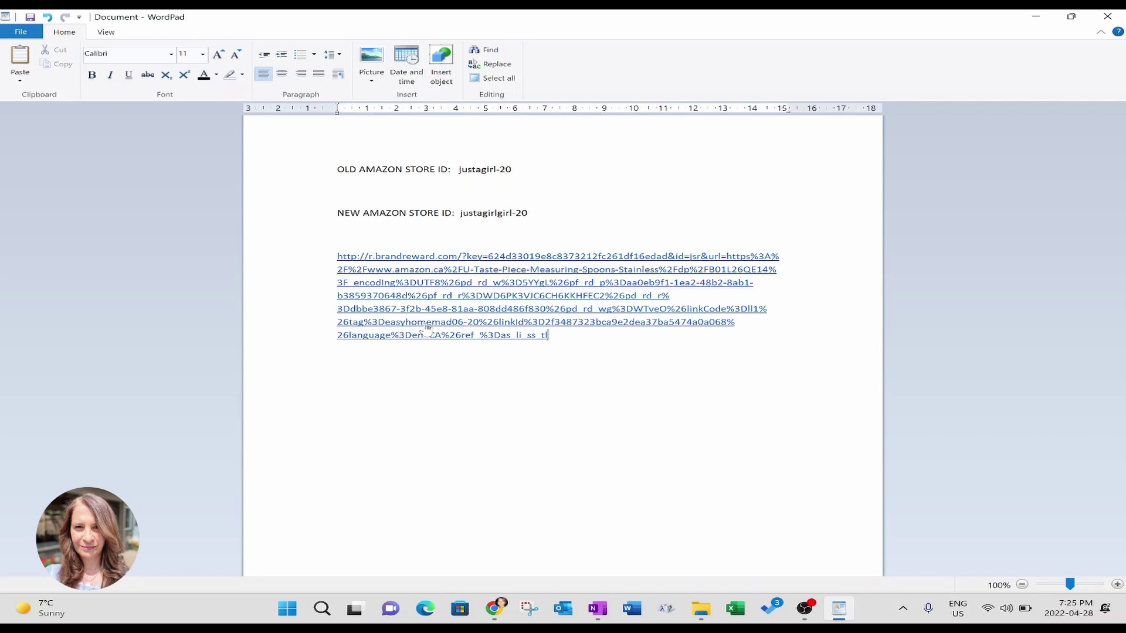
{"action": "left_click", "coordinate": [1037, 17]}
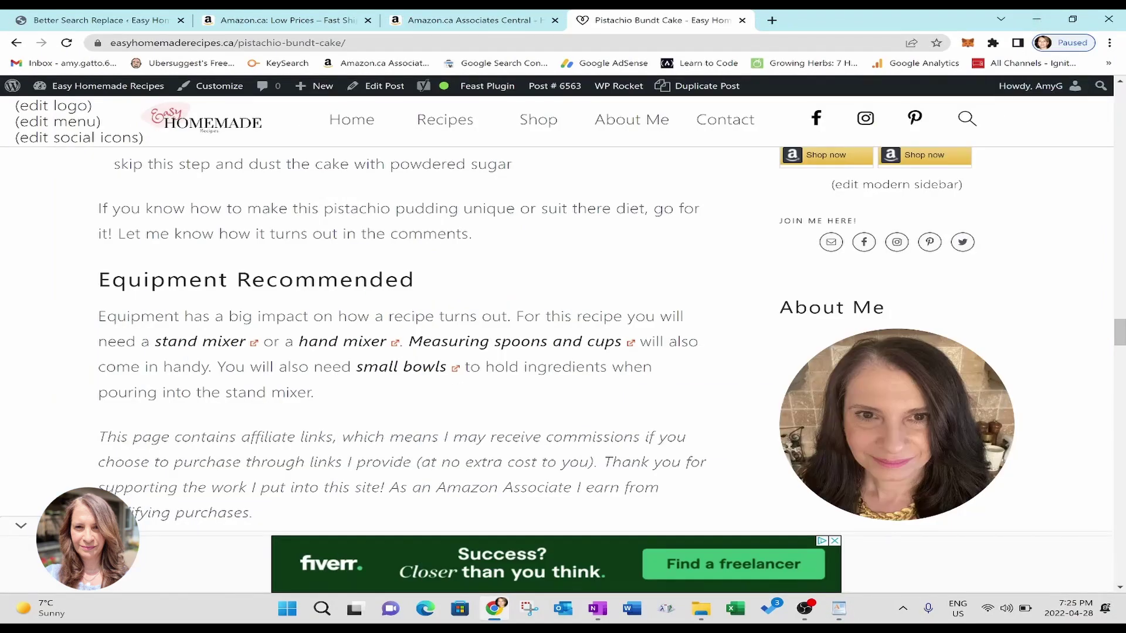
- Cycle through the Amazon tab, File Explorer and WordPad, ending on Chrome's Better Search Replace page
{"action": "left_click", "coordinate": [461, 22]}
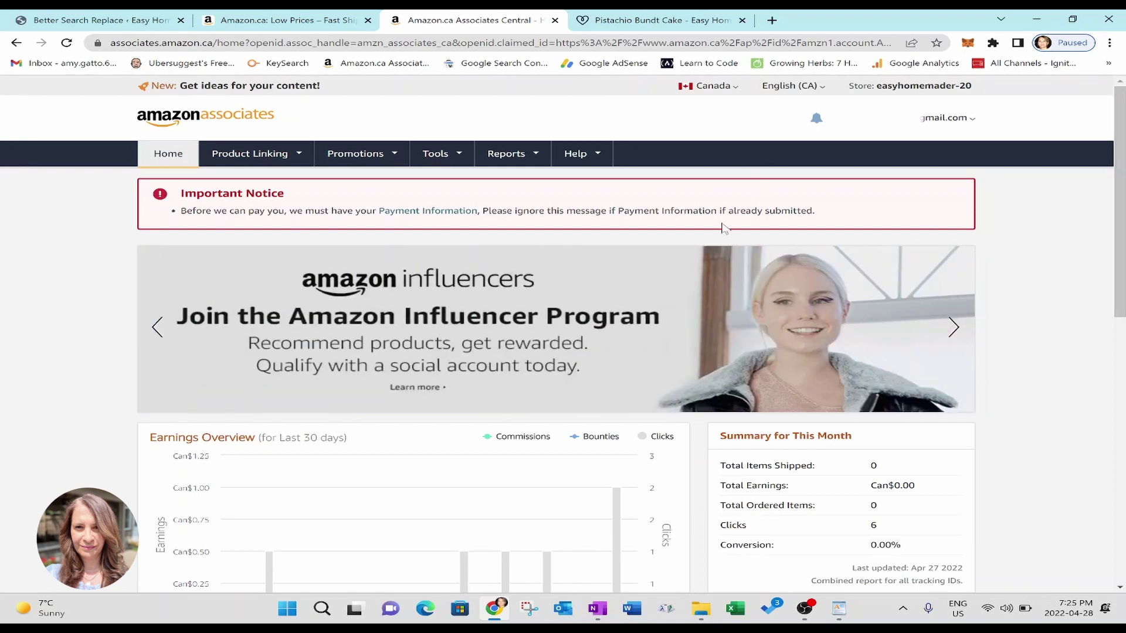
{"action": "left_click", "coordinate": [150, 24]}
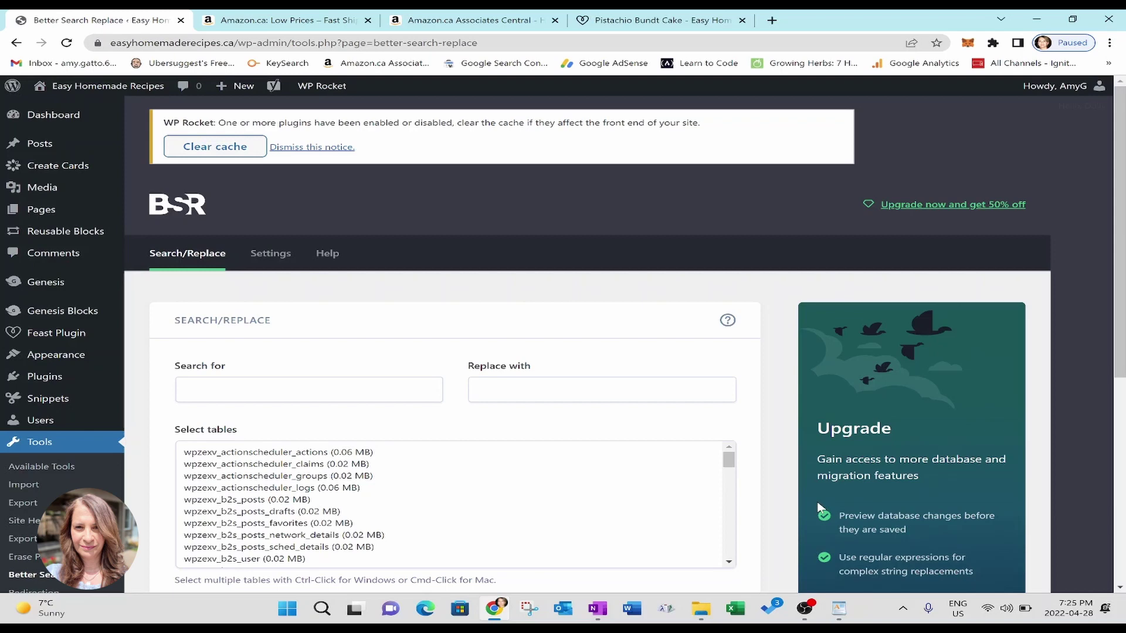
{"action": "left_click", "coordinate": [701, 610]}
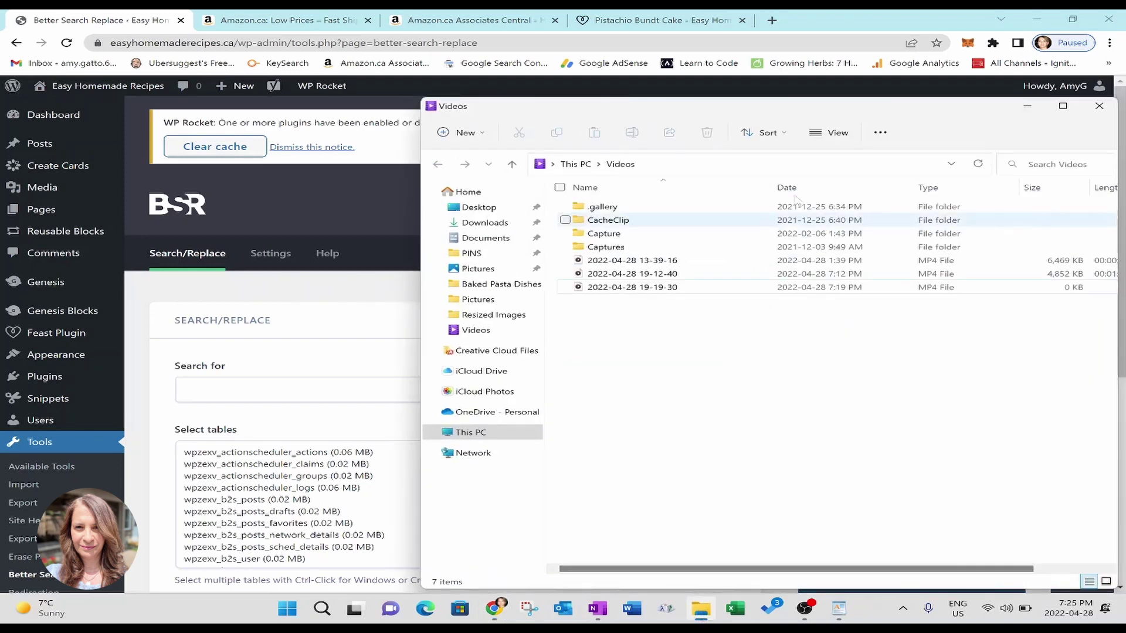
{"action": "left_click", "coordinate": [1026, 107]}
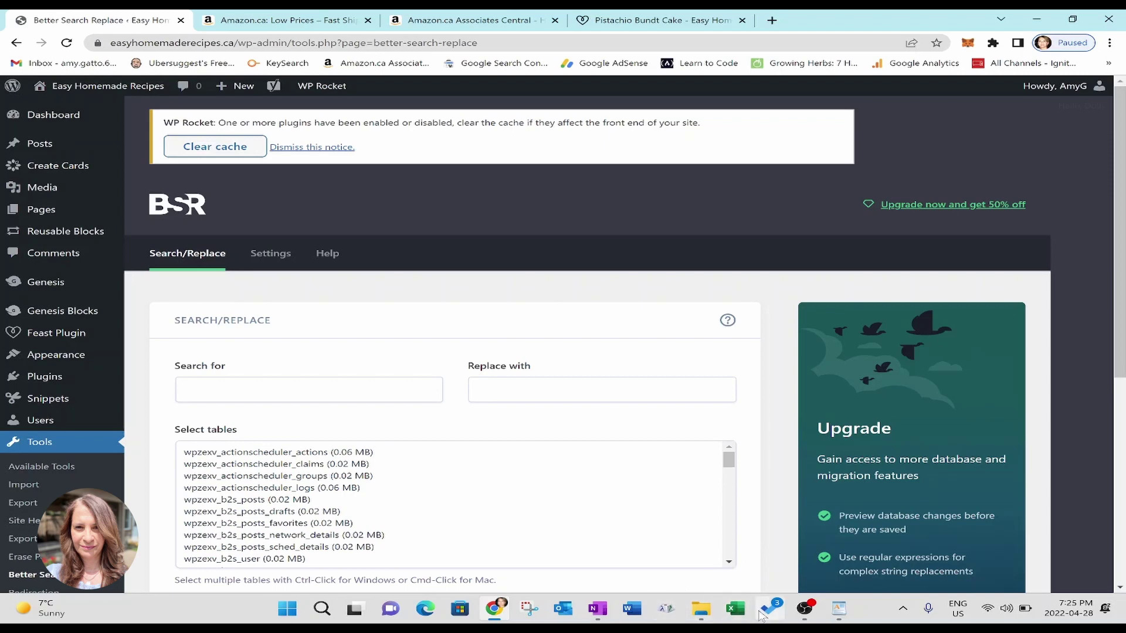
{"action": "left_click", "coordinate": [839, 610]}
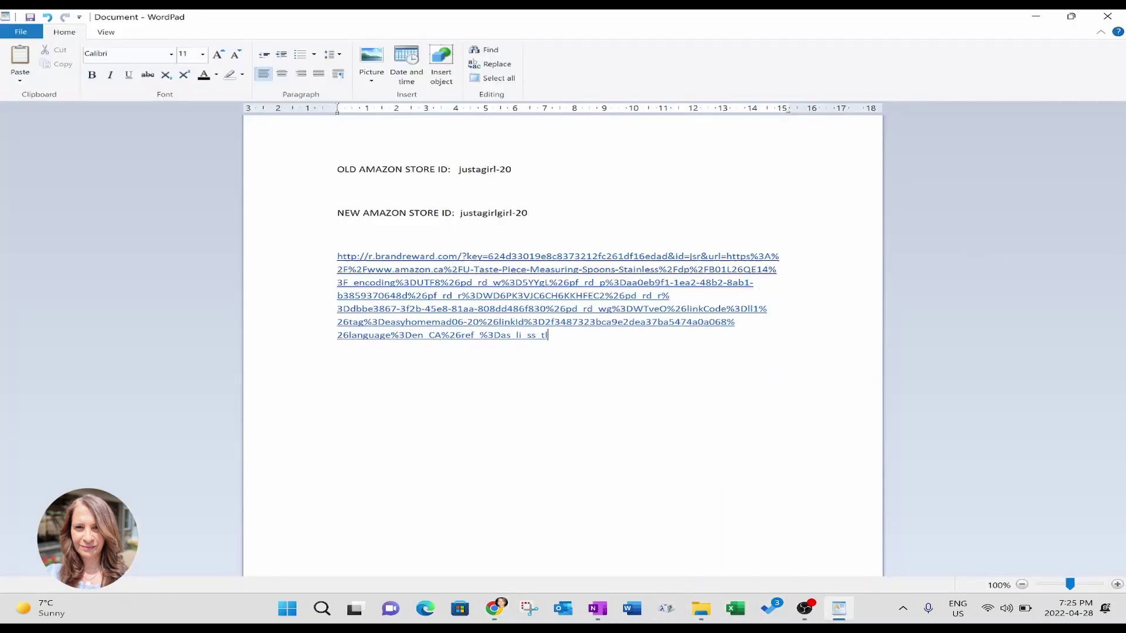
{"action": "key", "text": "alt+Tab"}
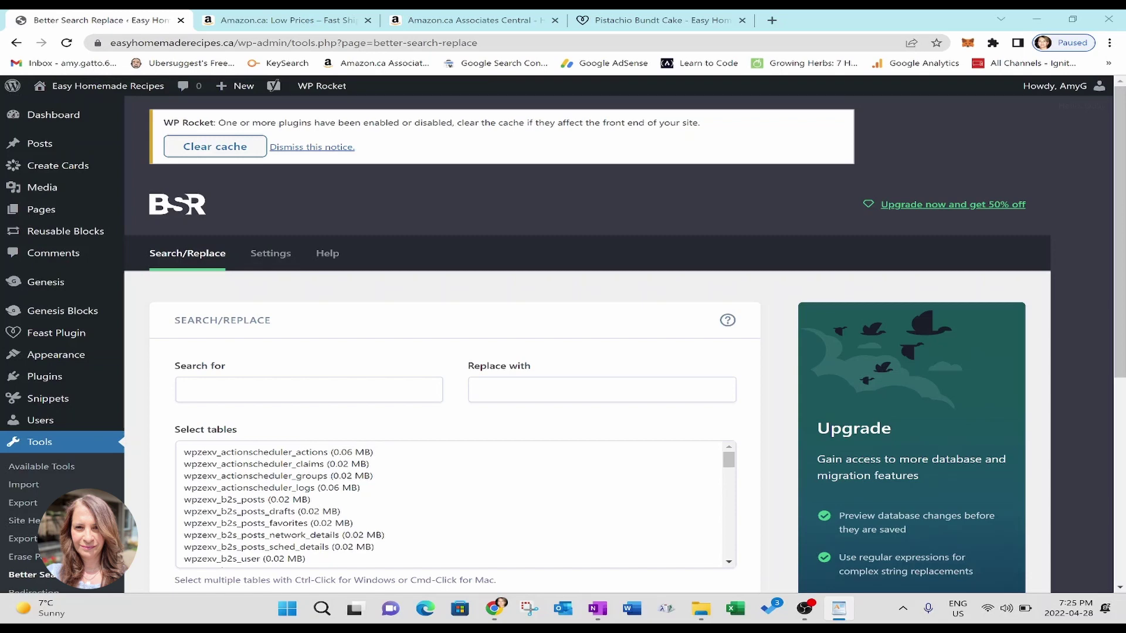
- Paste the old store ID into Search for and the new store ID into Replace with
{"action": "left_click", "coordinate": [273, 390]}
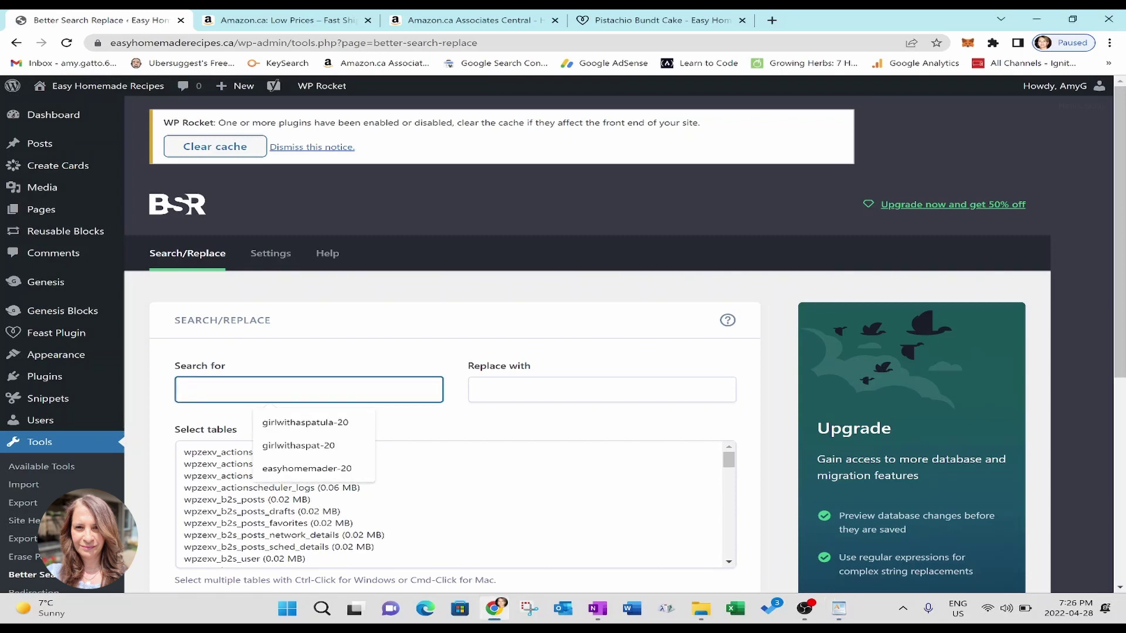
{"action": "key", "text": "ctrl+v"}
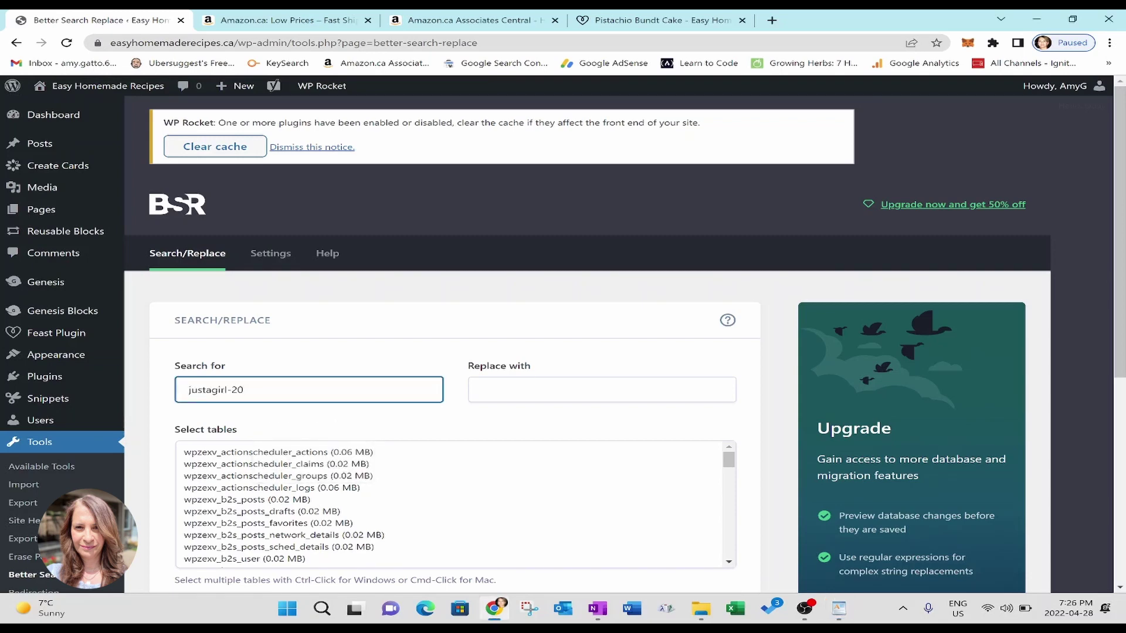
{"action": "key", "text": "alt+Tab"}
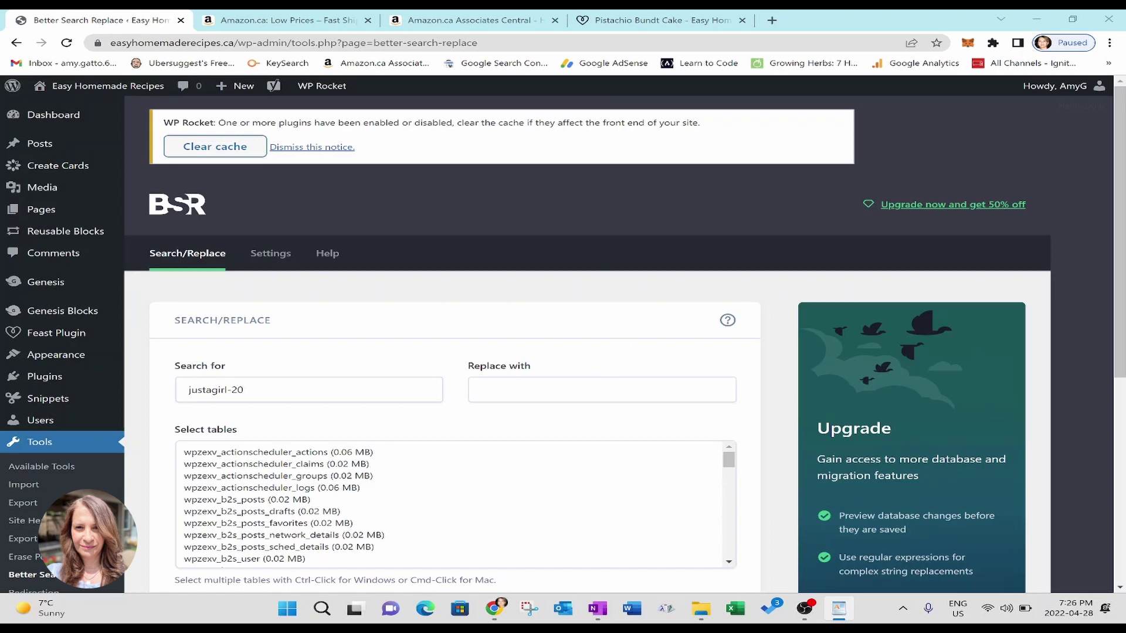
{"action": "left_click", "coordinate": [608, 382]}
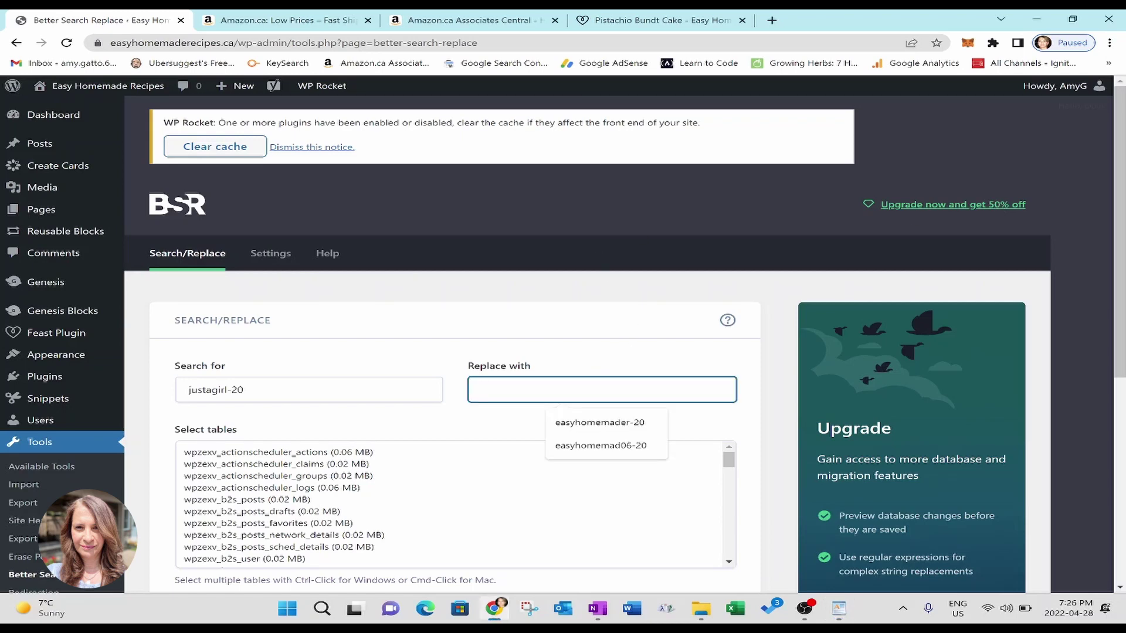
{"action": "key", "text": "ctrl+v"}
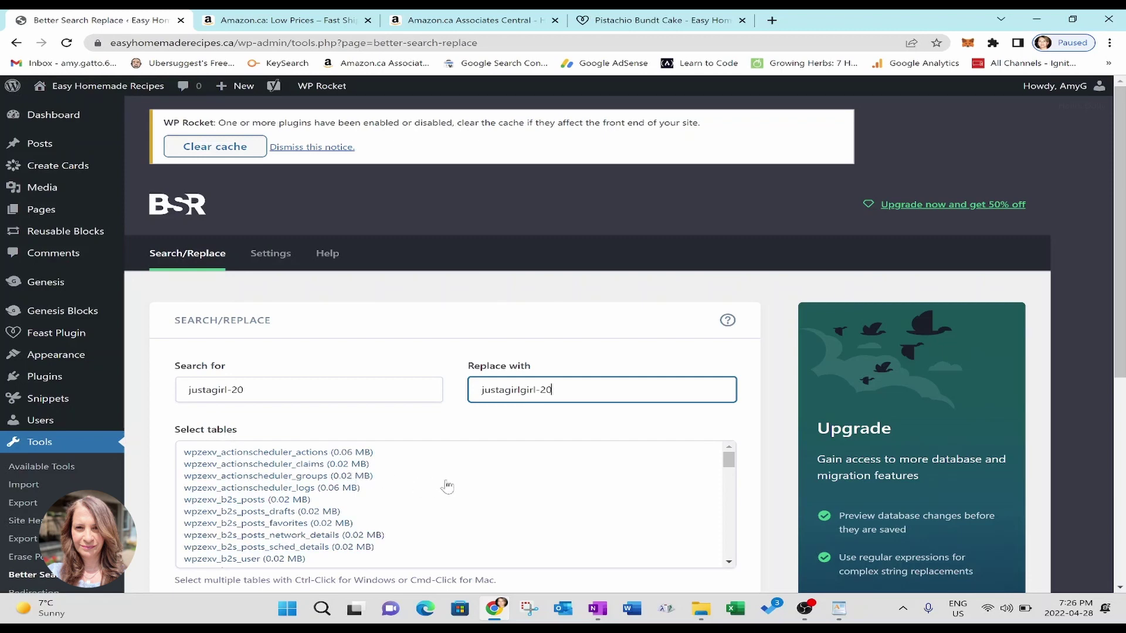
- Select the wpzexv_posts table (24.52 MB) in the Select tables list
{"action": "left_click", "coordinate": [728, 551]}
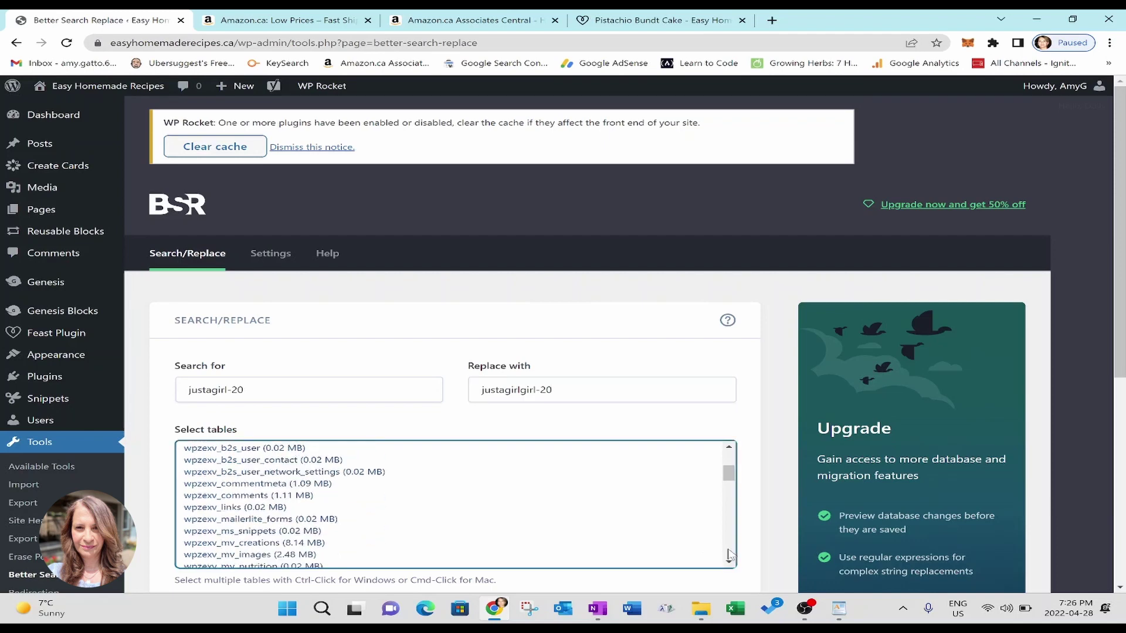
{"action": "scroll", "coordinate": [728, 554], "scroll_direction": "down", "scroll_amount": 5}
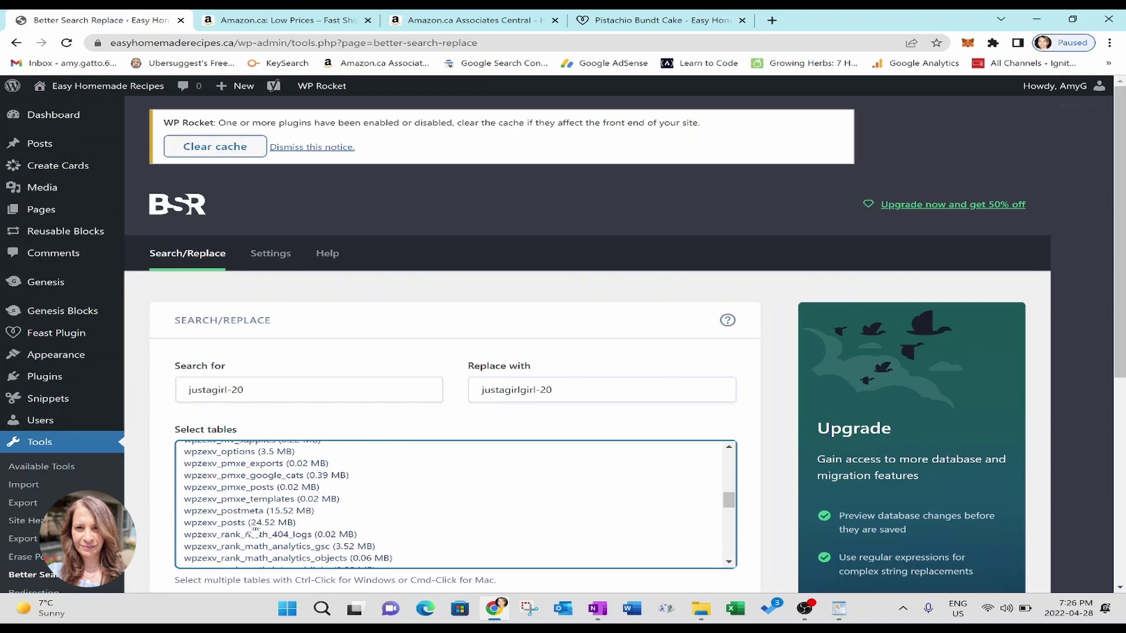
{"action": "left_click", "coordinate": [253, 525]}
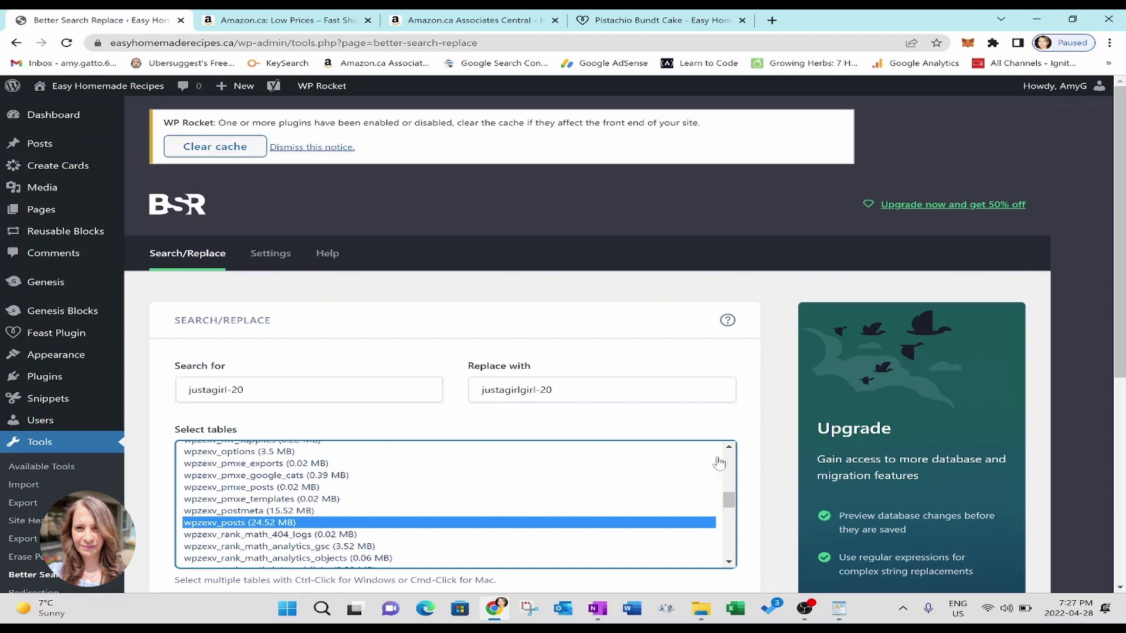
{"action": "scroll", "coordinate": [756, 463], "scroll_direction": "down", "scroll_amount": 1}
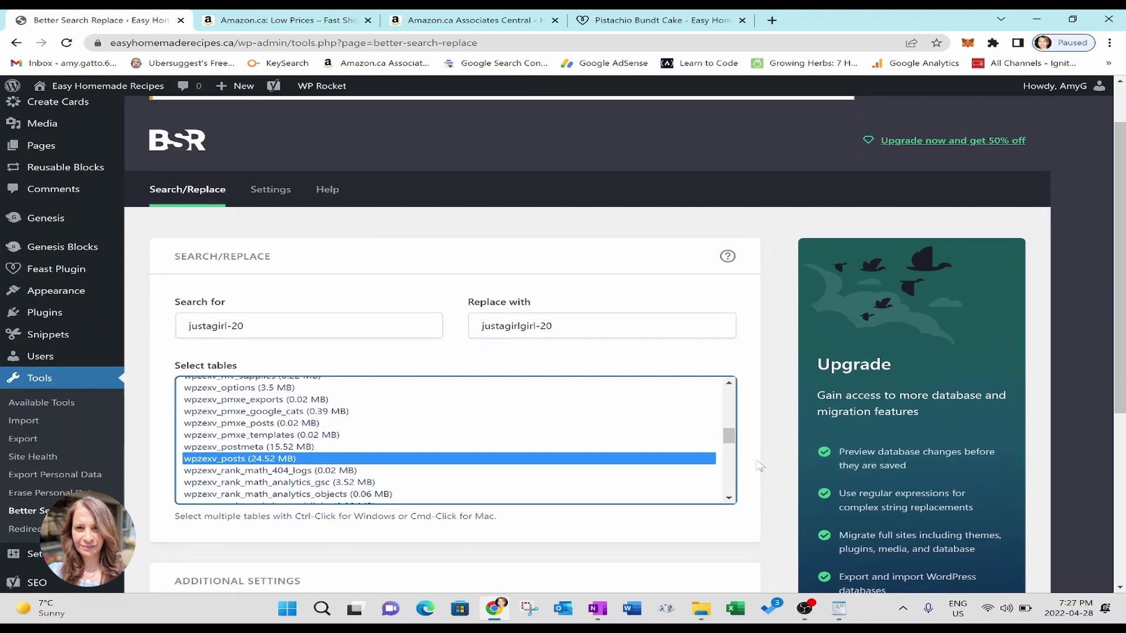
{"action": "scroll", "coordinate": [760, 467], "scroll_direction": "down", "scroll_amount": 1}
{"action": "scroll", "coordinate": [759, 466], "scroll_direction": "down", "scroll_amount": 1}
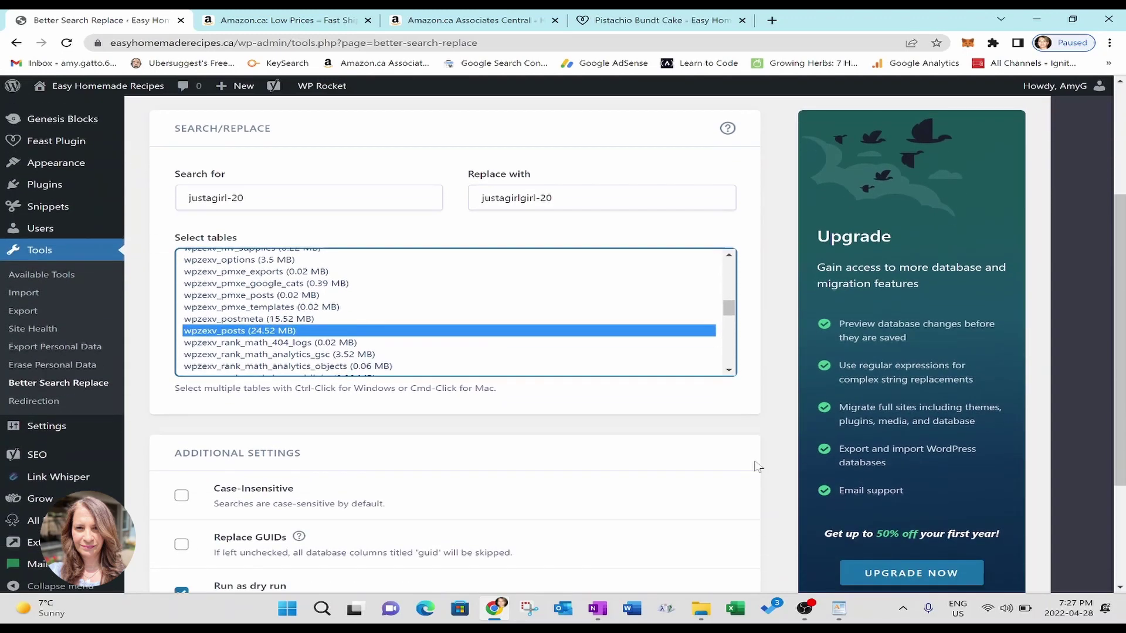
{"action": "scroll", "coordinate": [748, 465], "scroll_direction": "down", "scroll_amount": 1}
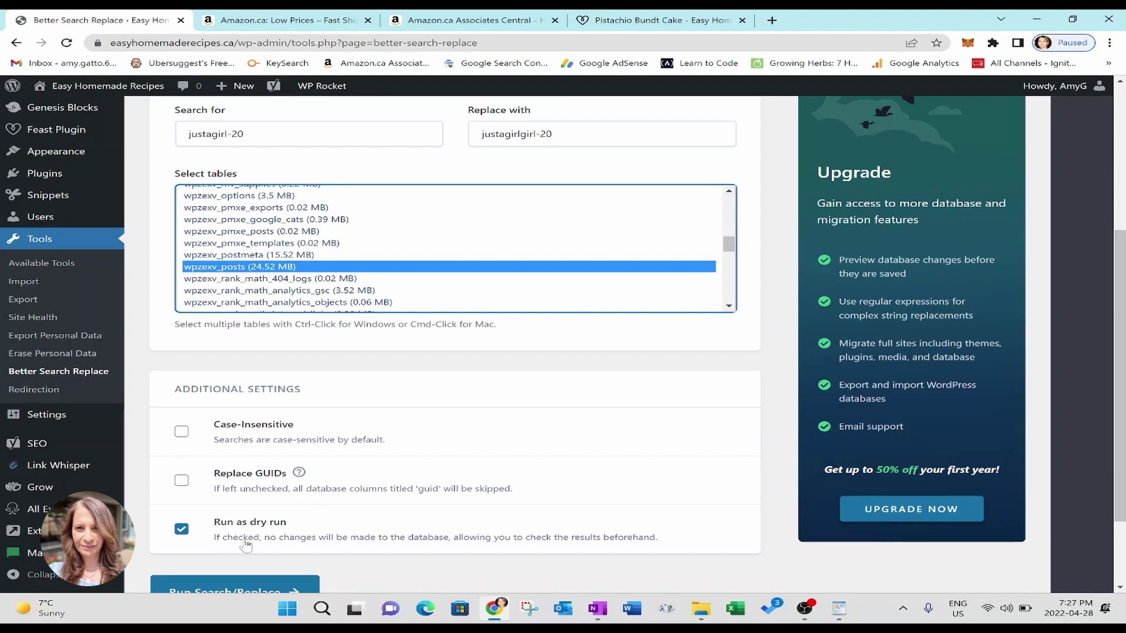
{"action": "scroll", "coordinate": [409, 523], "scroll_direction": "down", "scroll_amount": 1}
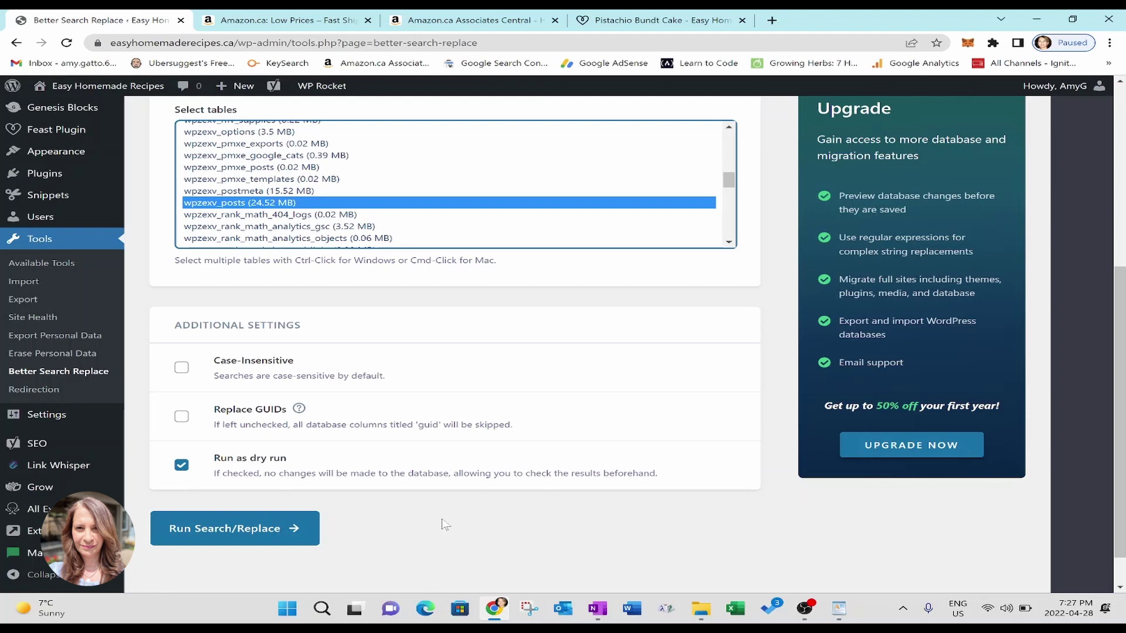
{"action": "scroll", "coordinate": [432, 369], "scroll_direction": "up", "scroll_amount": 4}
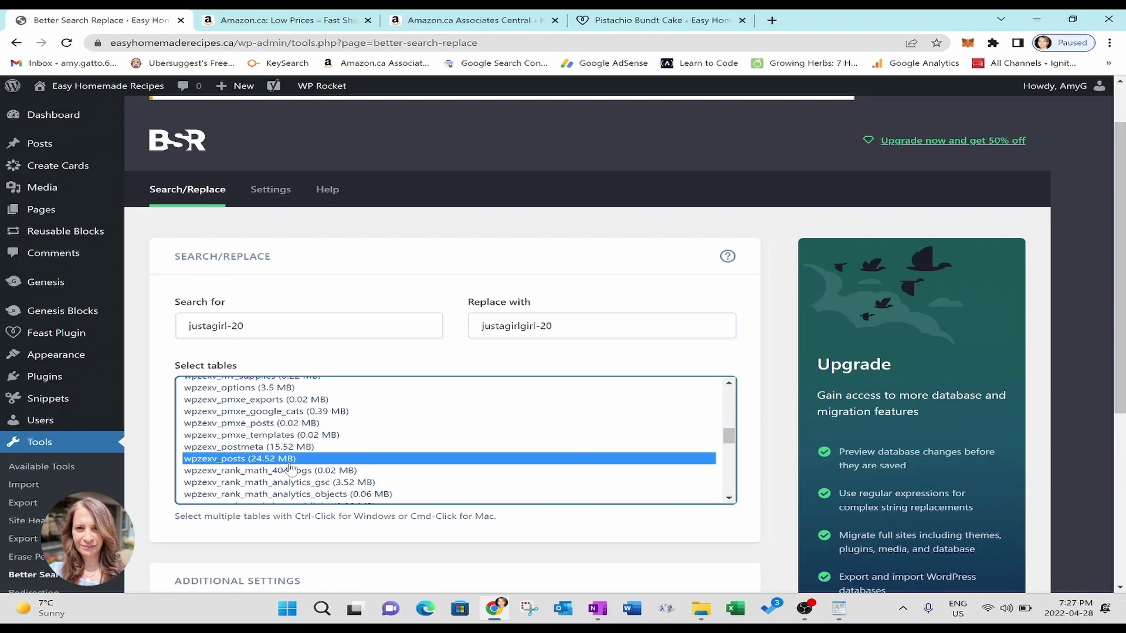
{"action": "scroll", "coordinate": [291, 468], "scroll_direction": "down", "scroll_amount": 3}
{"action": "scroll", "coordinate": [439, 499], "scroll_direction": "down", "scroll_amount": 3}
{"action": "scroll", "coordinate": [518, 538], "scroll_direction": "down", "scroll_amount": 3}
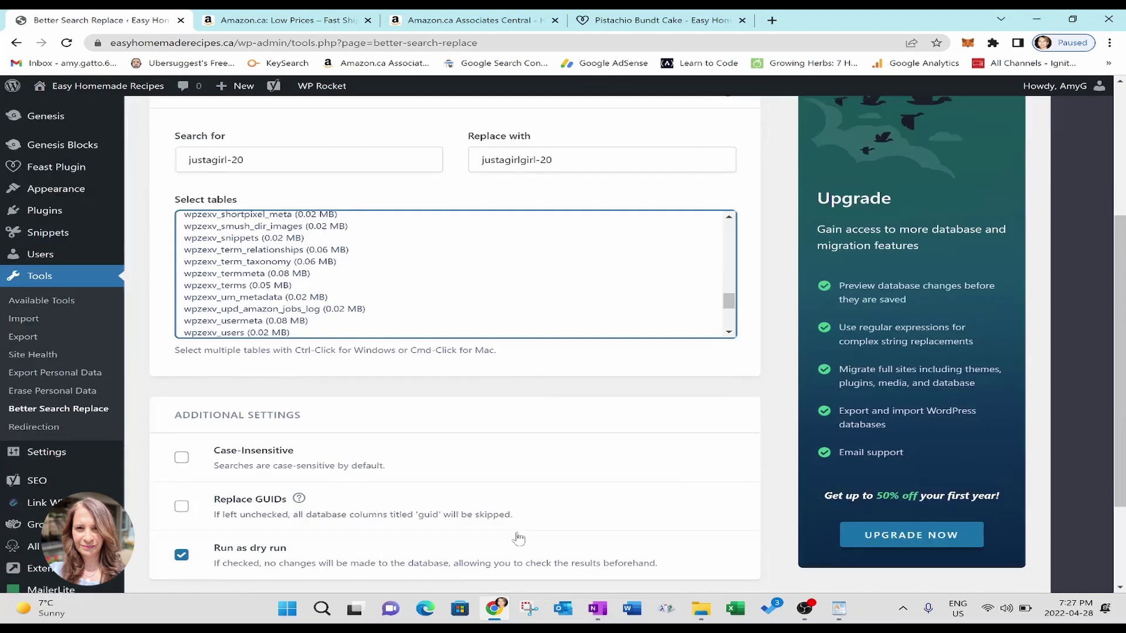
{"action": "scroll", "coordinate": [518, 538], "scroll_direction": "down", "scroll_amount": 2}
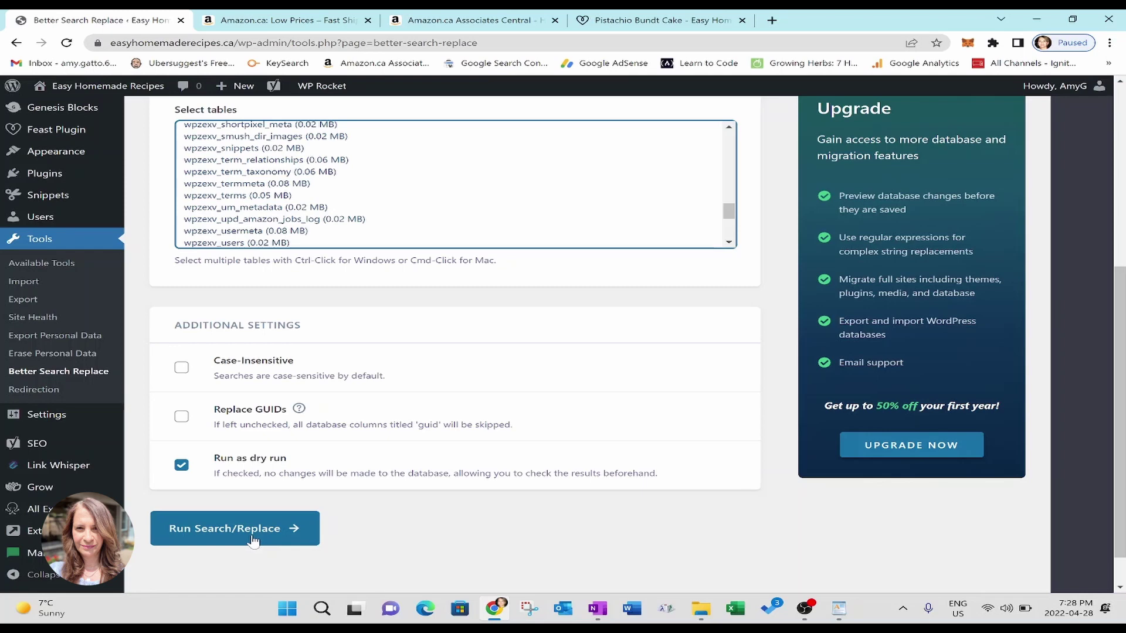
- Run the Amazon store ID search/replace twice as a dry run, leaving Case-Insensitive and Replace GUIDs unchecked
{"action": "left_click", "coordinate": [319, 544]}
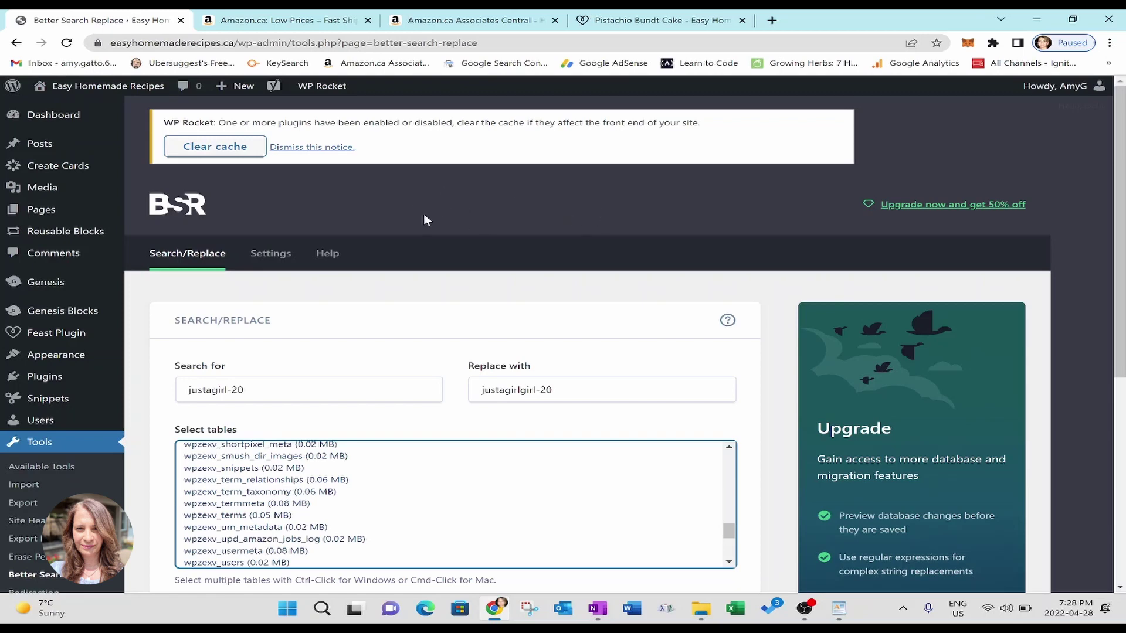
{"action": "scroll", "coordinate": [442, 228], "scroll_direction": "down", "scroll_amount": 5}
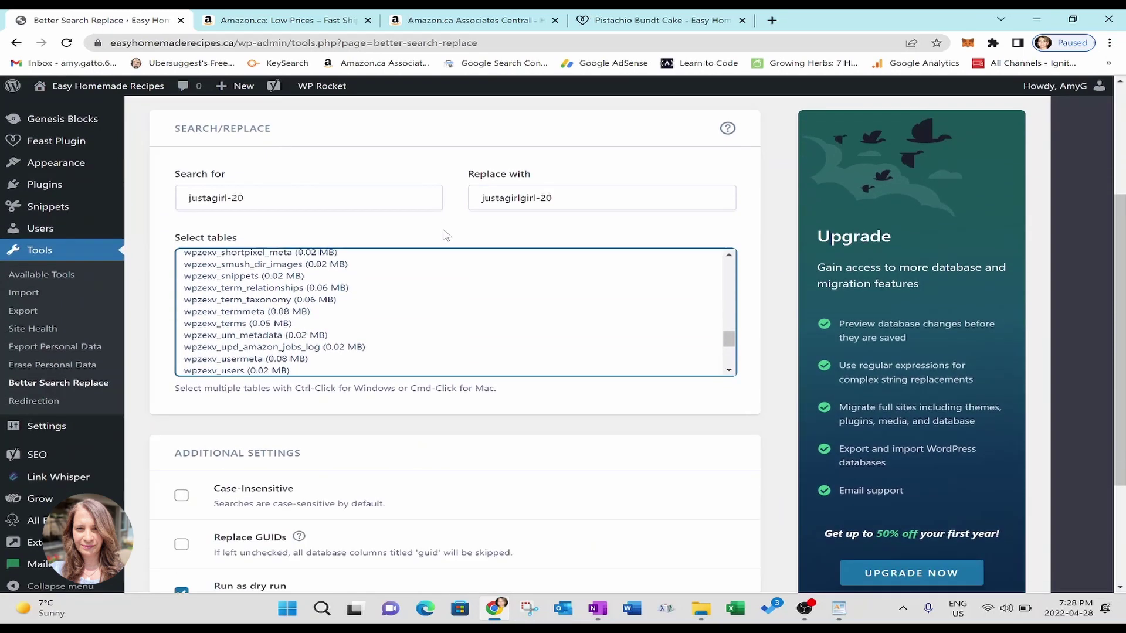
{"action": "scroll", "coordinate": [552, 330], "scroll_direction": "down", "scroll_amount": 1}
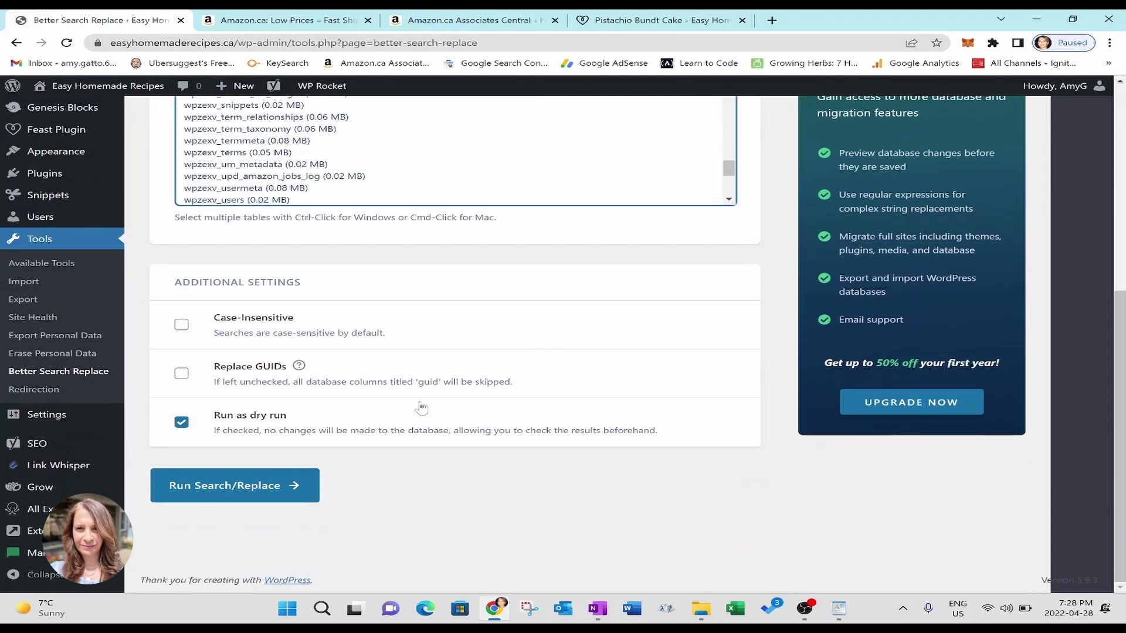
{"action": "left_click", "coordinate": [292, 478]}
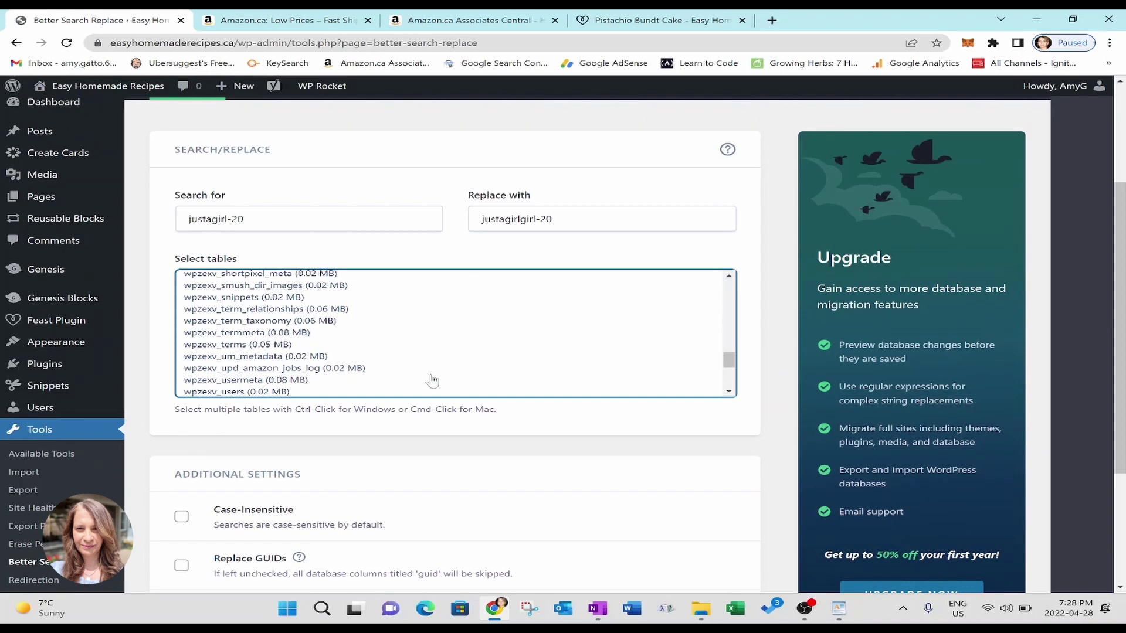
{"action": "scroll", "coordinate": [540, 454], "scroll_direction": "down", "scroll_amount": 1}
{"action": "scroll", "coordinate": [539, 454], "scroll_direction": "down", "scroll_amount": 2}
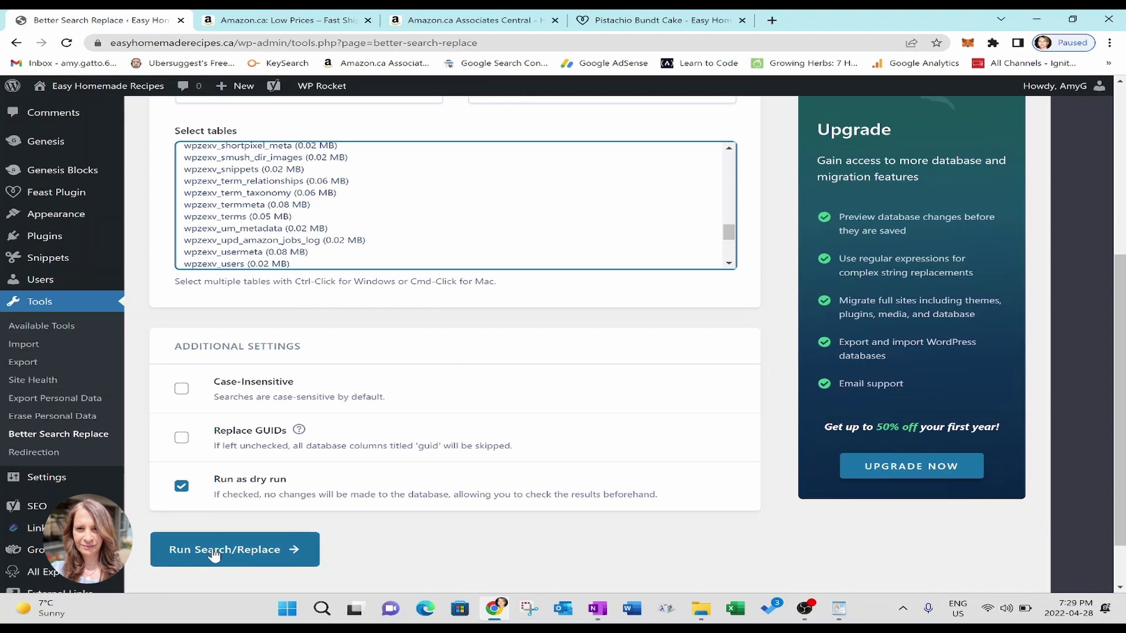
{"action": "scroll", "coordinate": [342, 550], "scroll_direction": "up", "scroll_amount": 3}
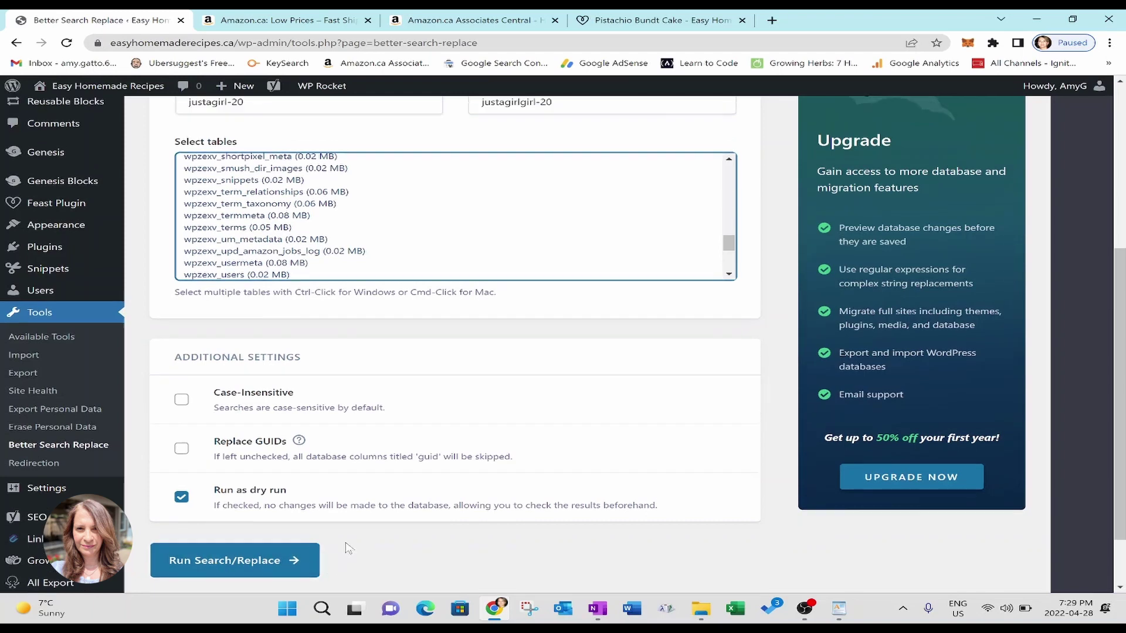
{"action": "scroll", "coordinate": [345, 544], "scroll_direction": "up", "scroll_amount": 2}
{"action": "scroll", "coordinate": [347, 535], "scroll_direction": "up", "scroll_amount": 2}
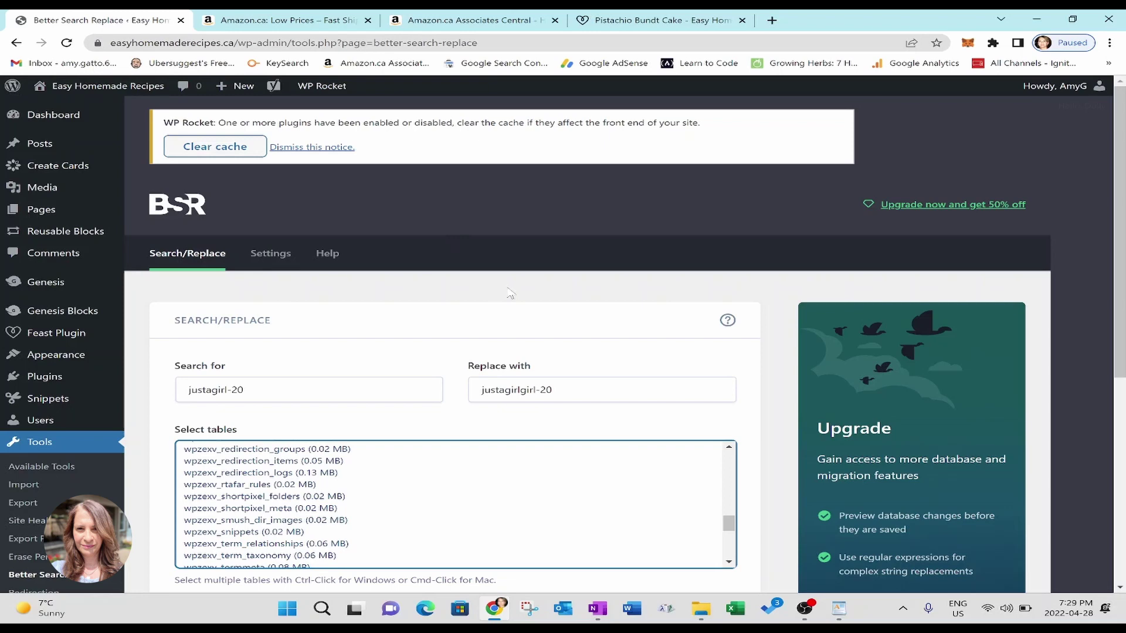
{"action": "scroll", "coordinate": [538, 297], "scroll_direction": "down", "scroll_amount": 1}
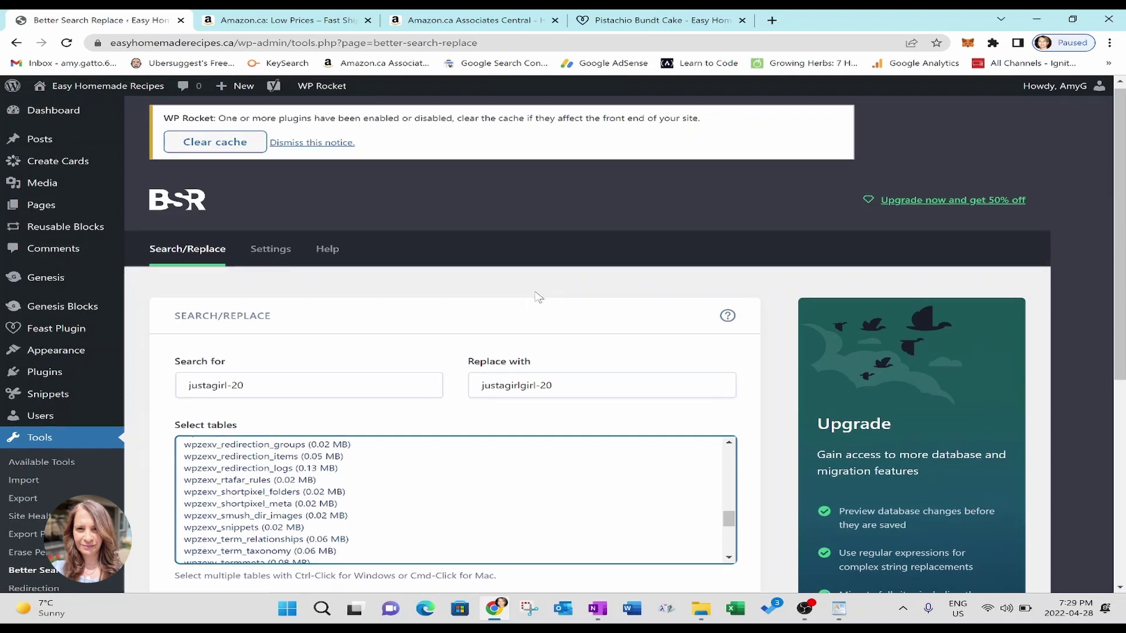
{"action": "scroll", "coordinate": [538, 298], "scroll_direction": "down", "scroll_amount": 3}
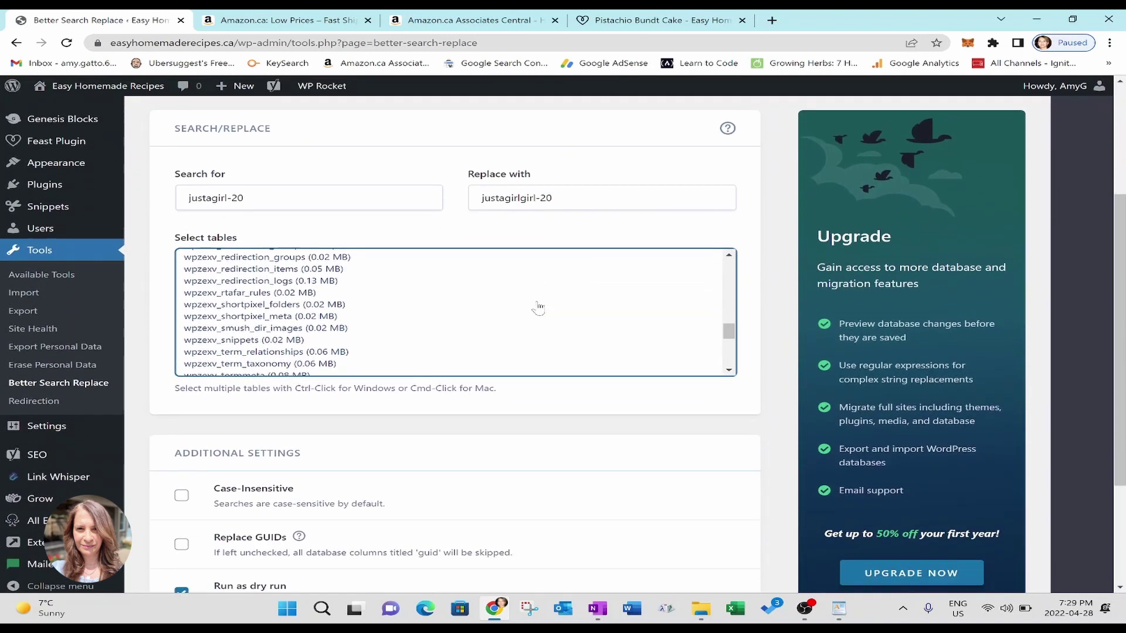
{"action": "scroll", "coordinate": [538, 308], "scroll_direction": "down", "scroll_amount": 5}
{"action": "scroll", "coordinate": [560, 435], "scroll_direction": "down", "scroll_amount": 3}
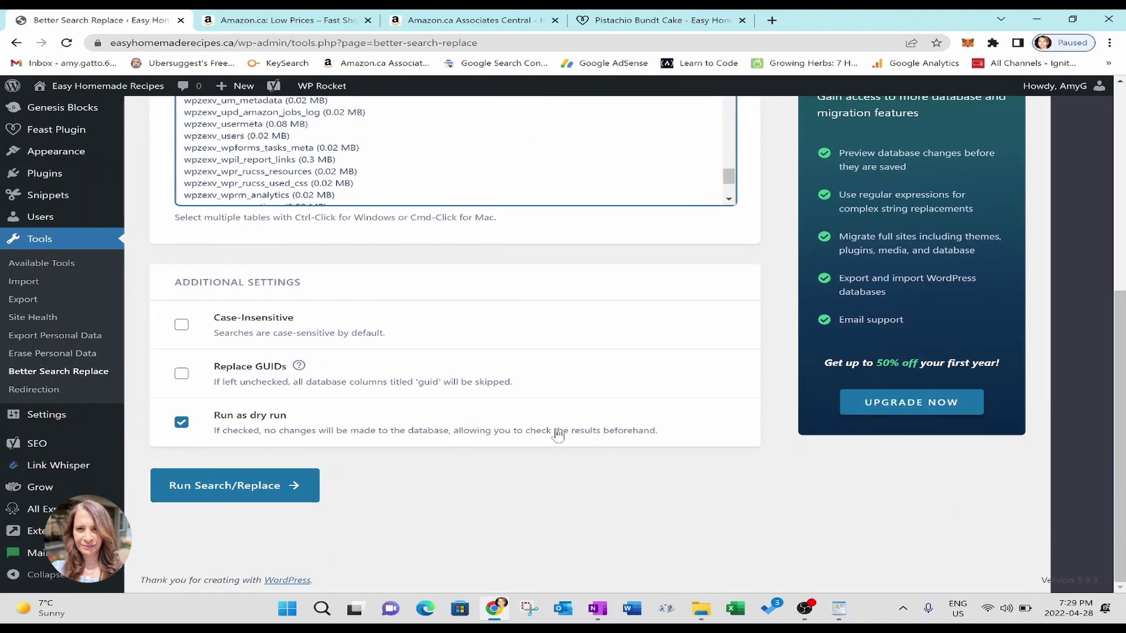